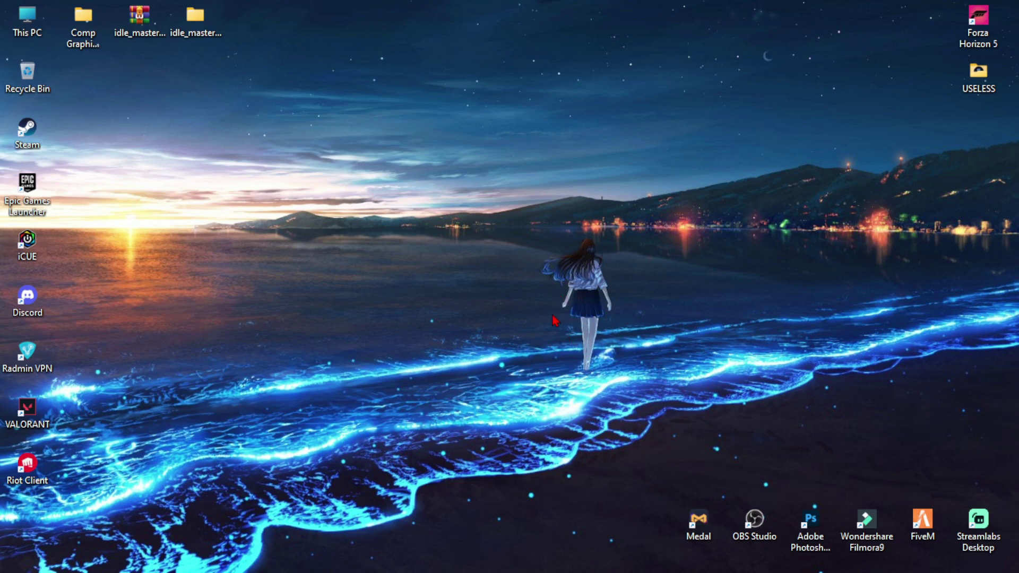
Bring up Steam to view the Counter-Strike 2 page in the library, minimize it and refresh the desktop
mouse_move(861, 571)
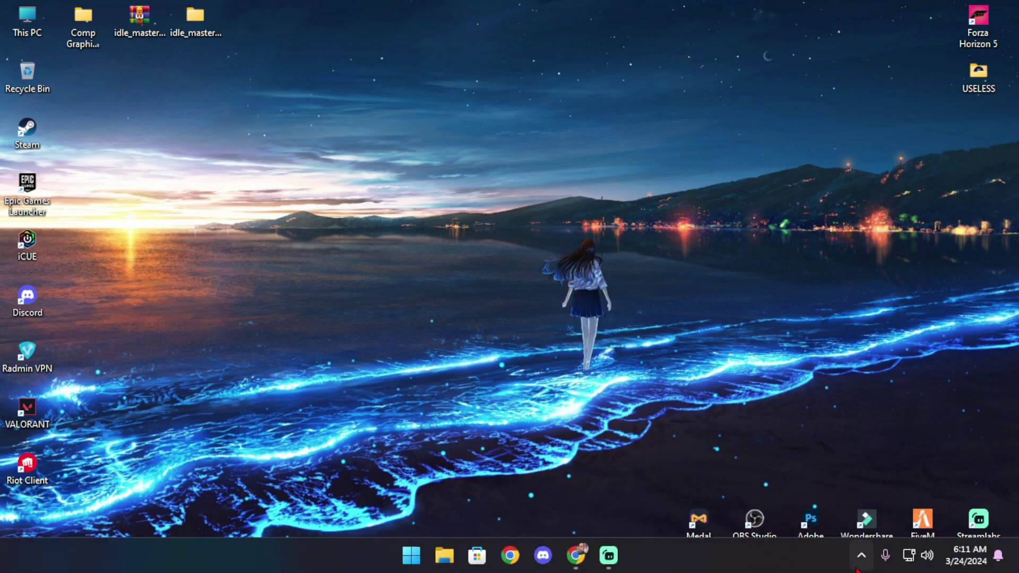
left_click(861, 556)
left_click(921, 481)
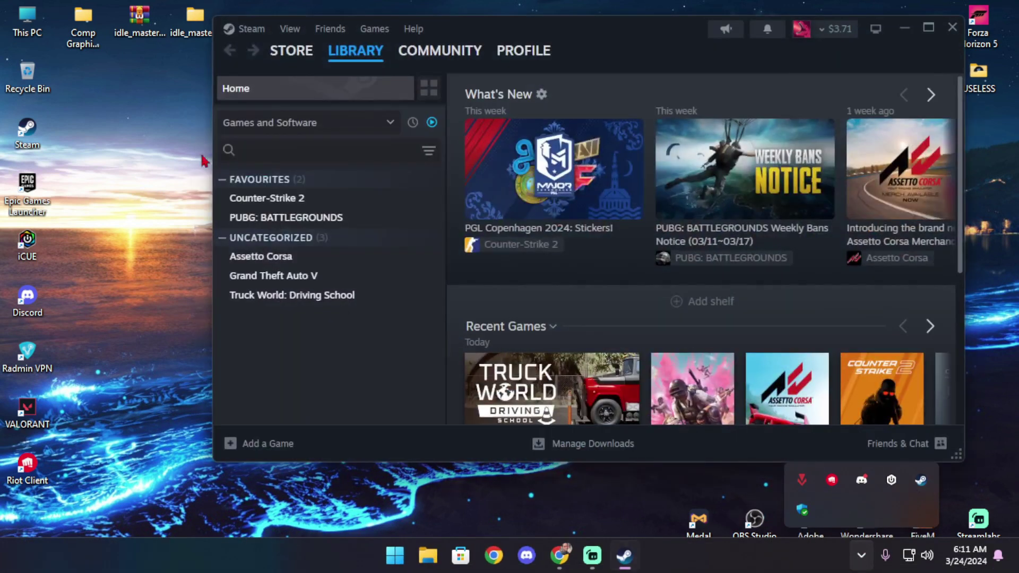
left_click(337, 198)
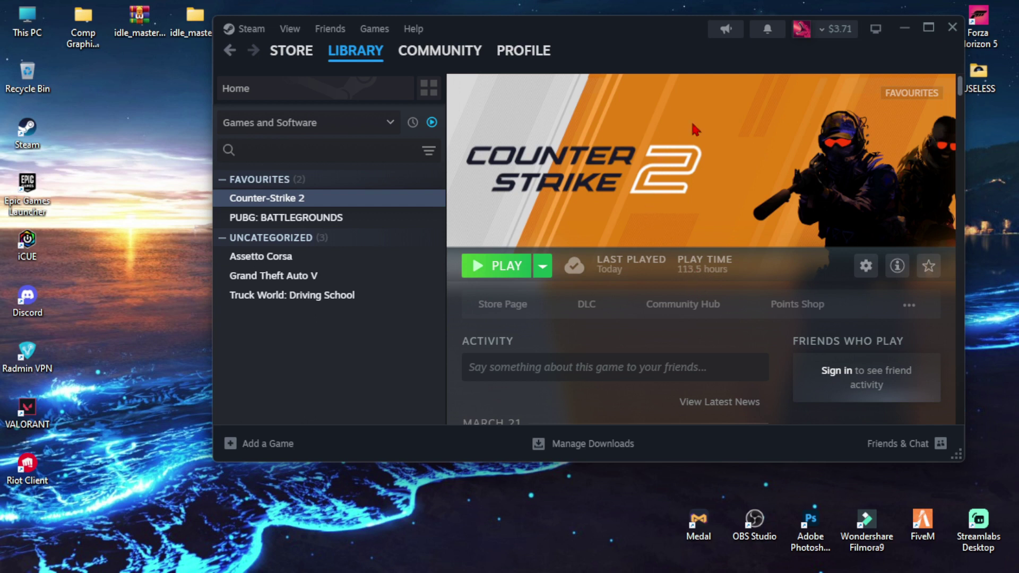
left_click(905, 29)
right_click(473, 124)
left_click(521, 177)
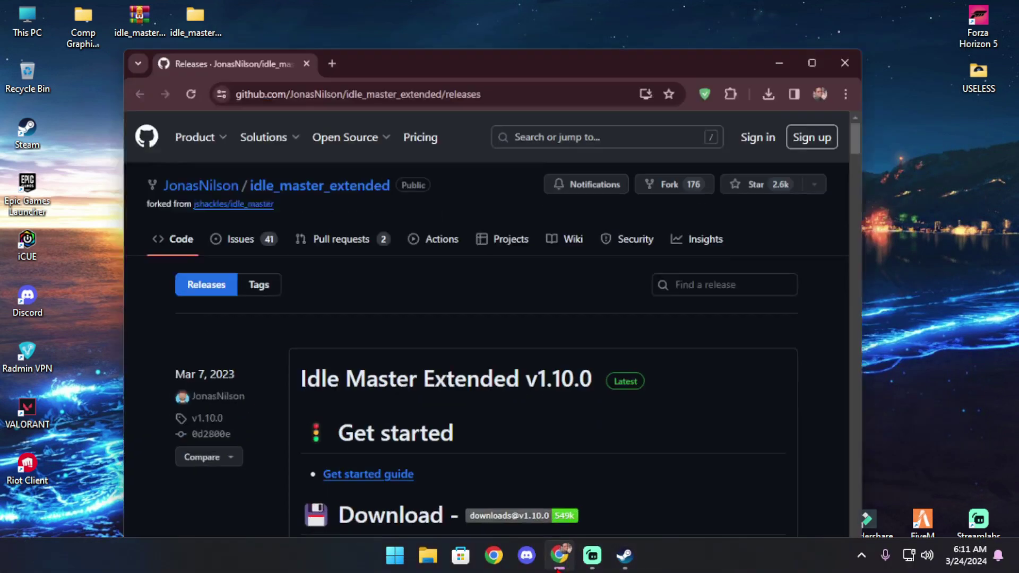
Switch to Chrome and download idle_master_extended_v1.10.0.zip from the GitHub releases page, closing the browser and refreshing the desktop
left_click(559, 556)
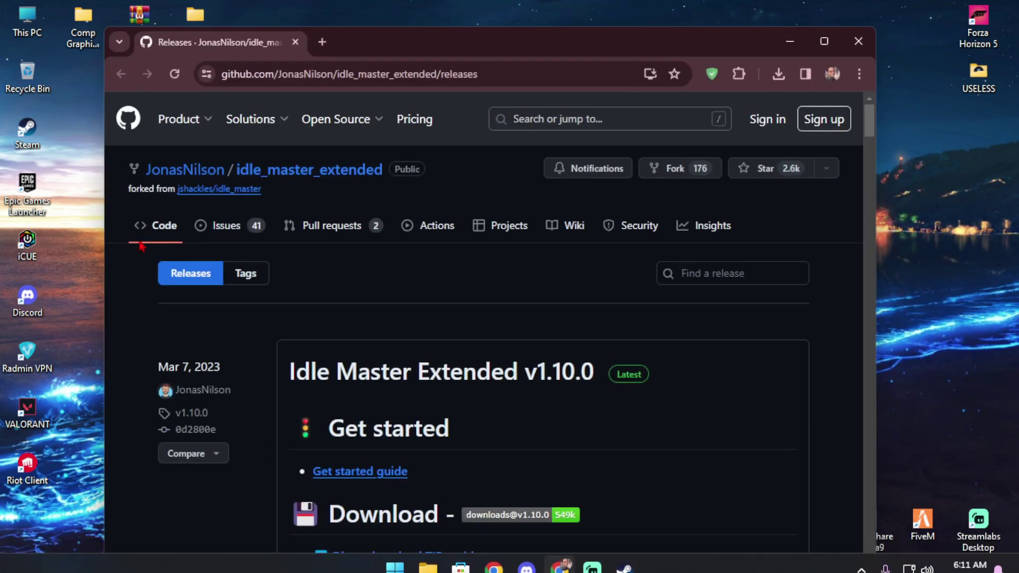
left_click(824, 41)
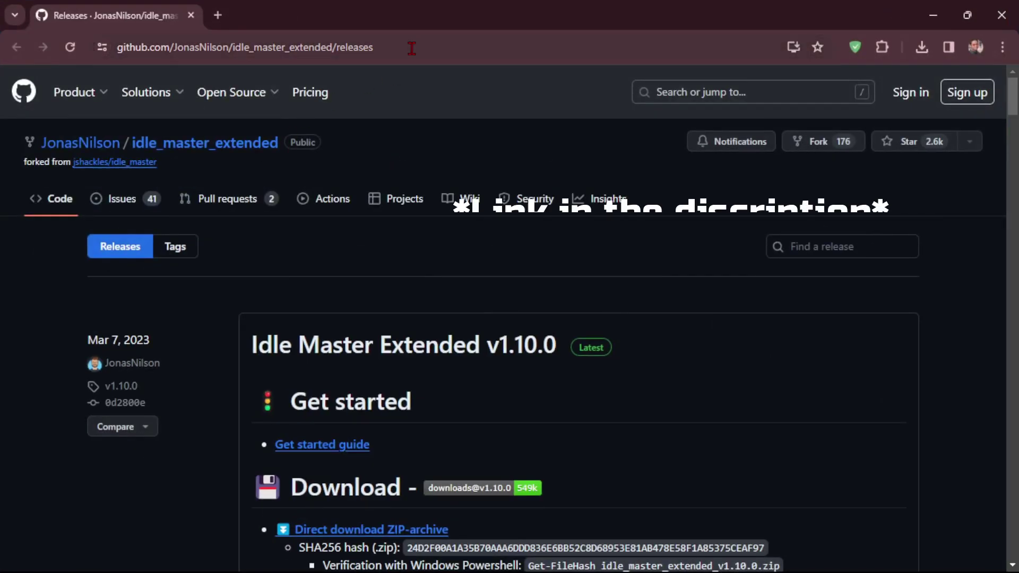
scroll(340, 385, "down", 10)
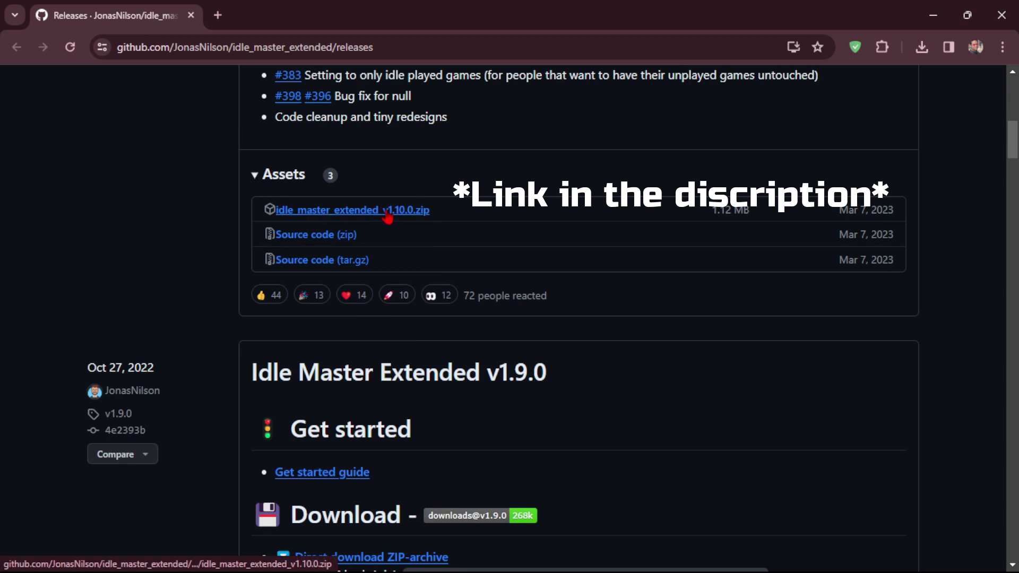
left_click(387, 215)
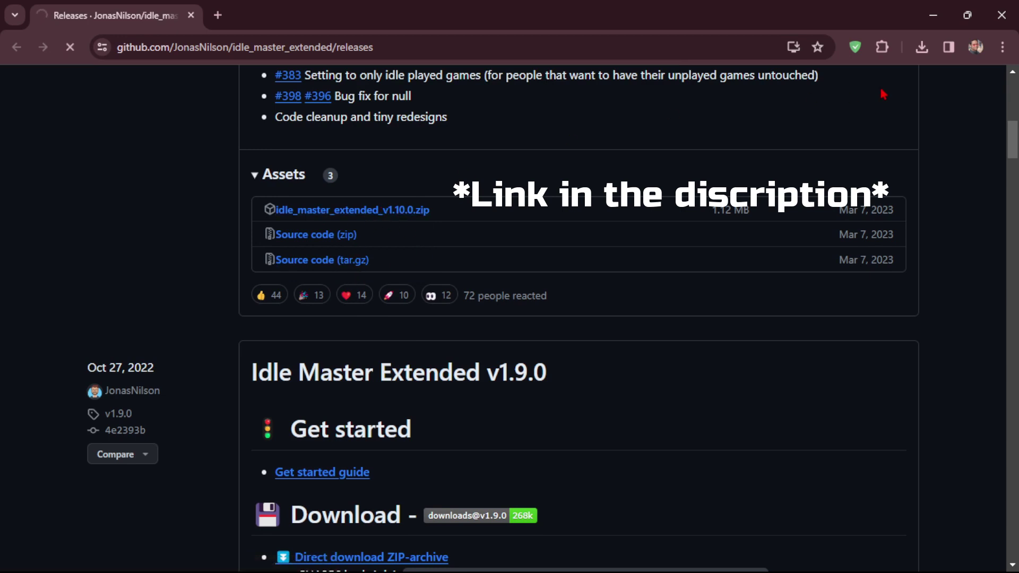
left_click(922, 46)
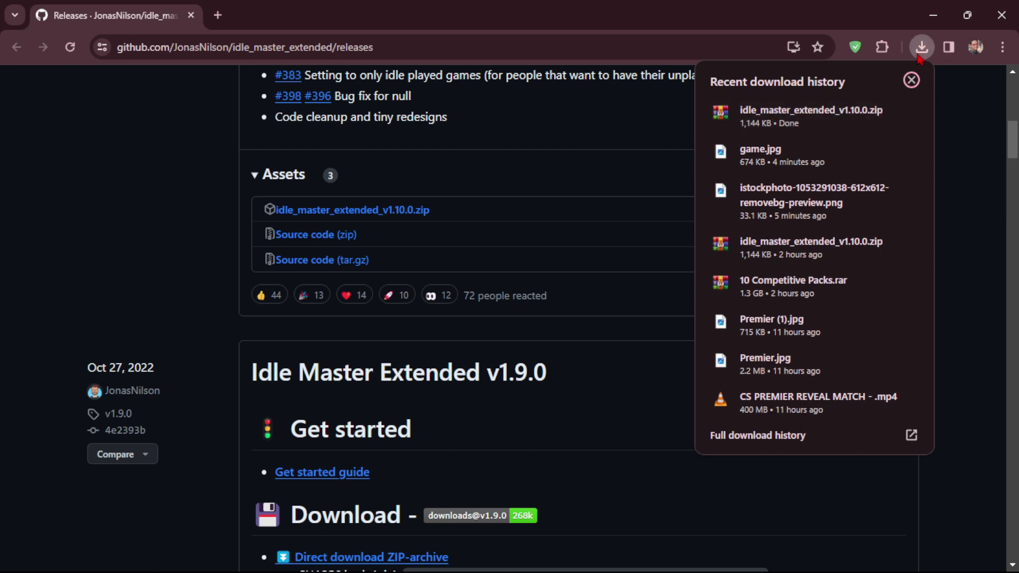
left_click(1001, 15)
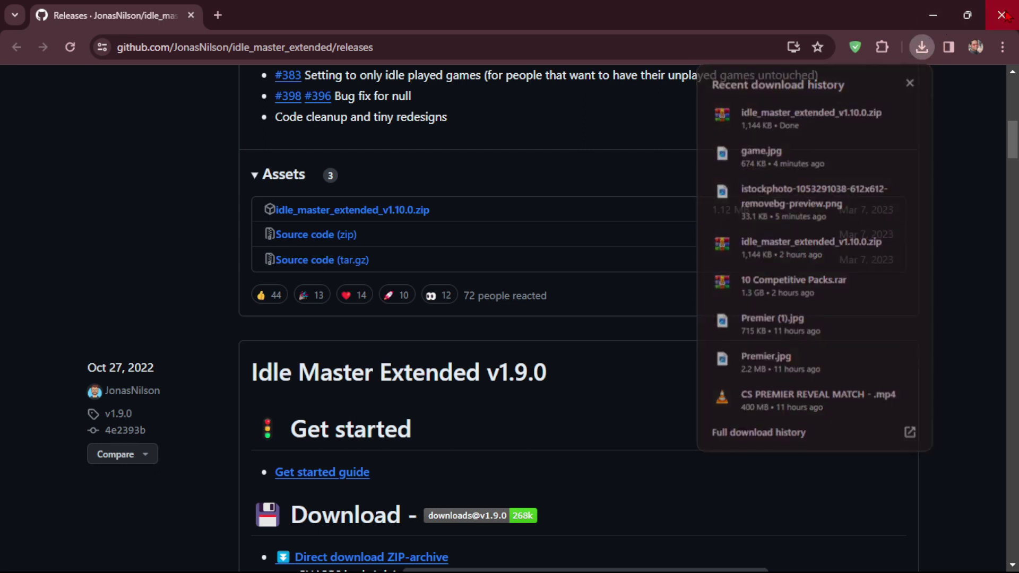
right_click(426, 100)
left_click(467, 162)
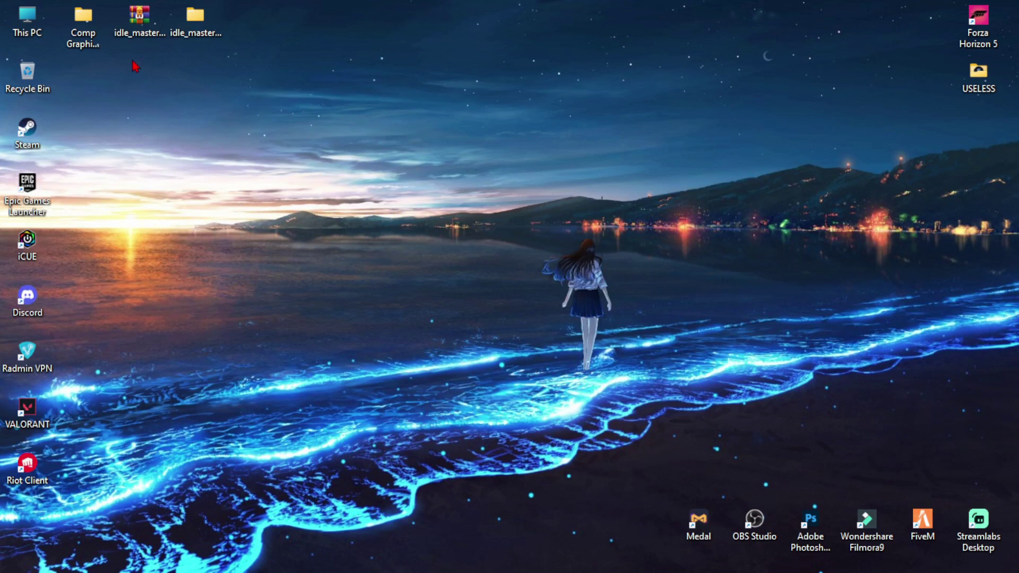
Inspect the contents of the idle_master_extended_v1.10.0 archive and of the existing extracted folder on the desktop
double_click(134, 36)
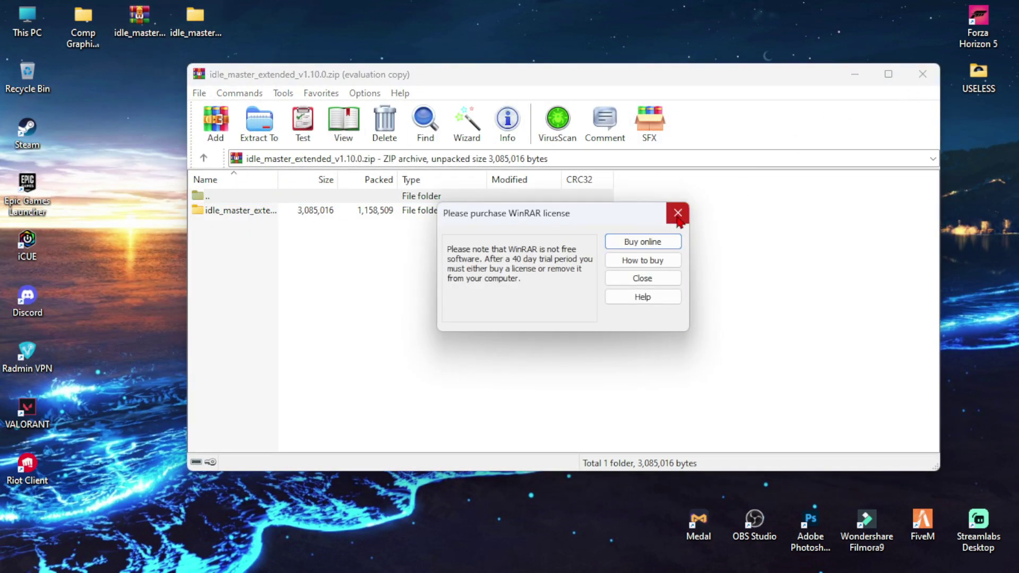
left_click(677, 212)
left_click(922, 74)
double_click(194, 22)
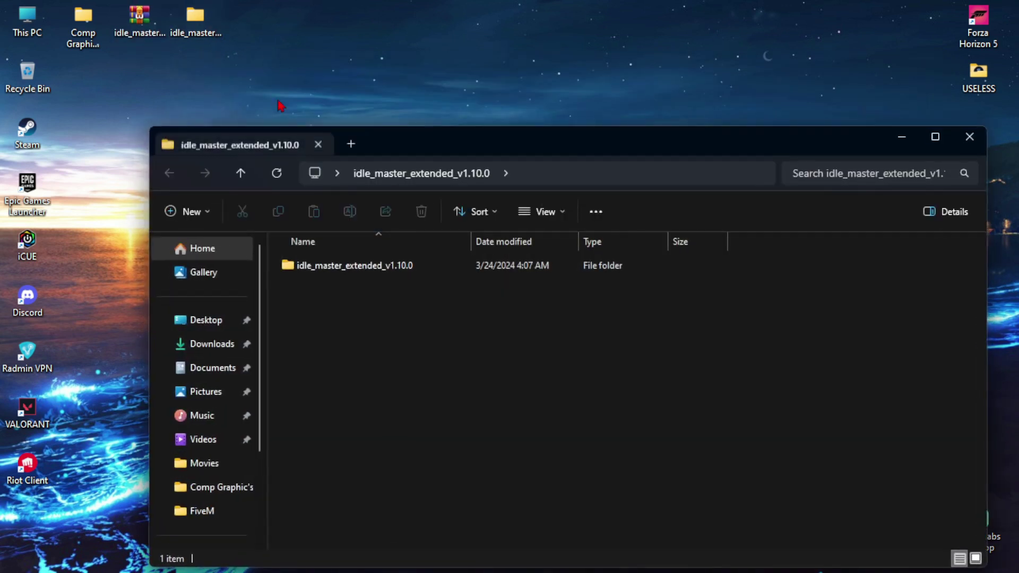
left_click(969, 137)
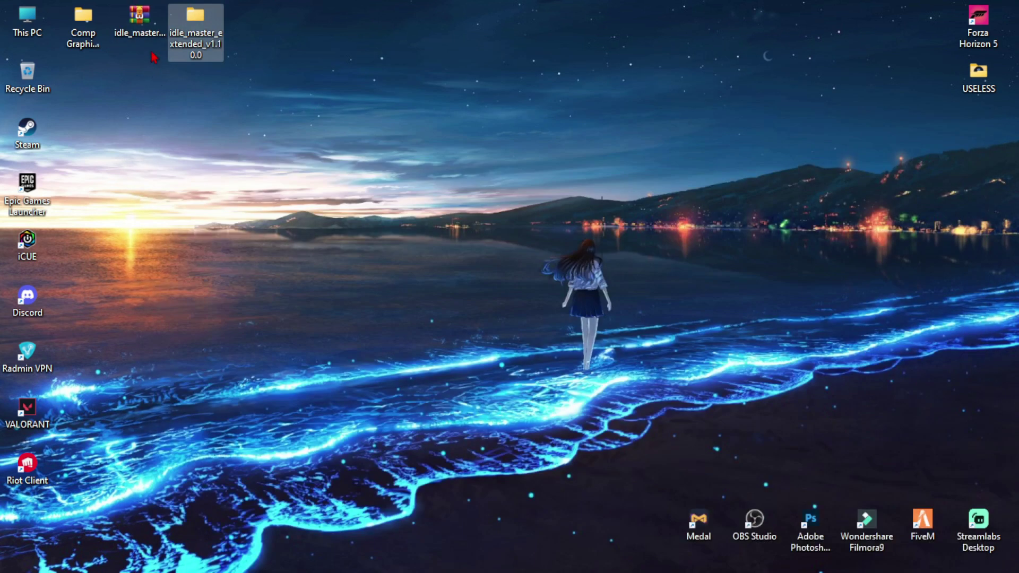
Delete the existing idle_master_extended_v1.10.0 folder from the desktop and refresh the desktop
left_click(214, 53)
key("Delete")
right_click(198, 163)
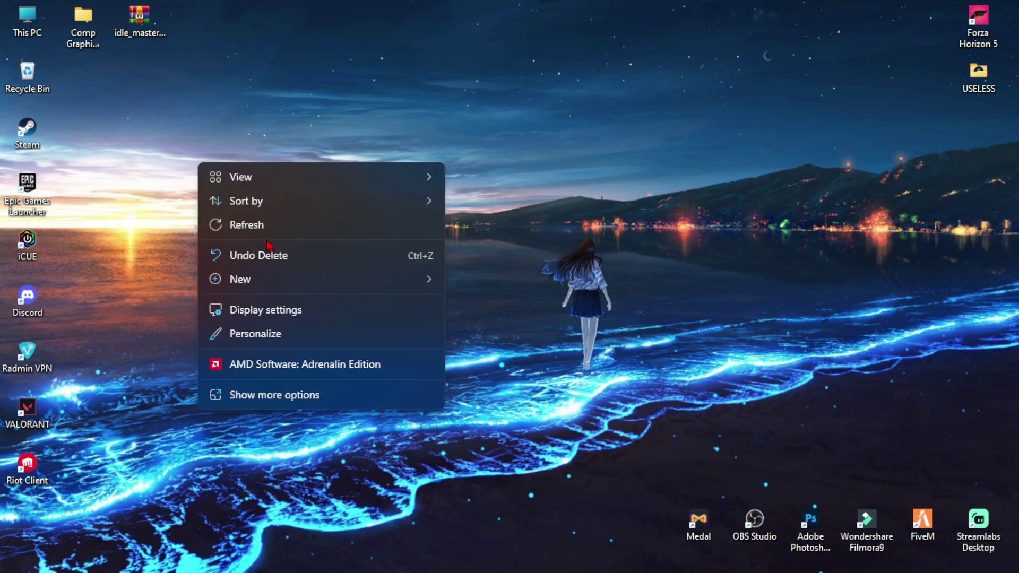
left_click(261, 232)
Extract the idle_master_extended_v1.10.0 folder from its archive to the desktop, place it beside the archive and open it
double_click(139, 19)
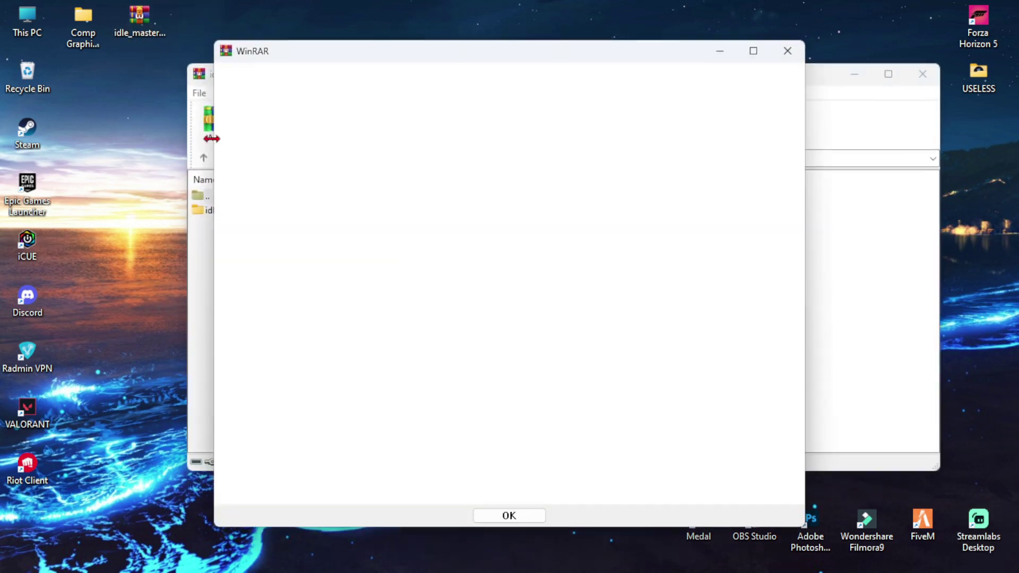
left_click(788, 50)
left_click_drag(255, 210, 229, 17)
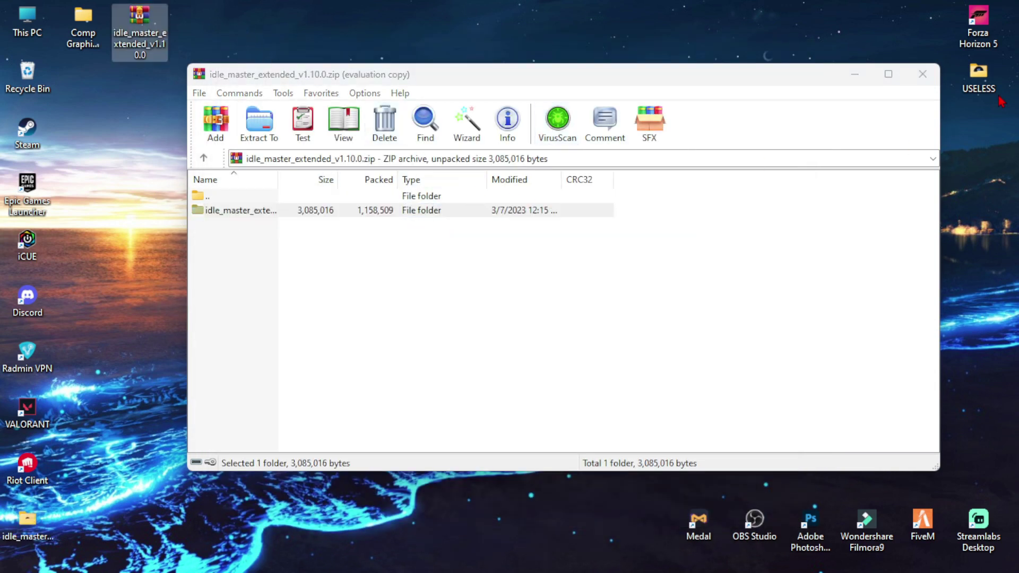
left_click(923, 74)
left_click_drag(28, 523, 187, 33)
double_click(198, 38)
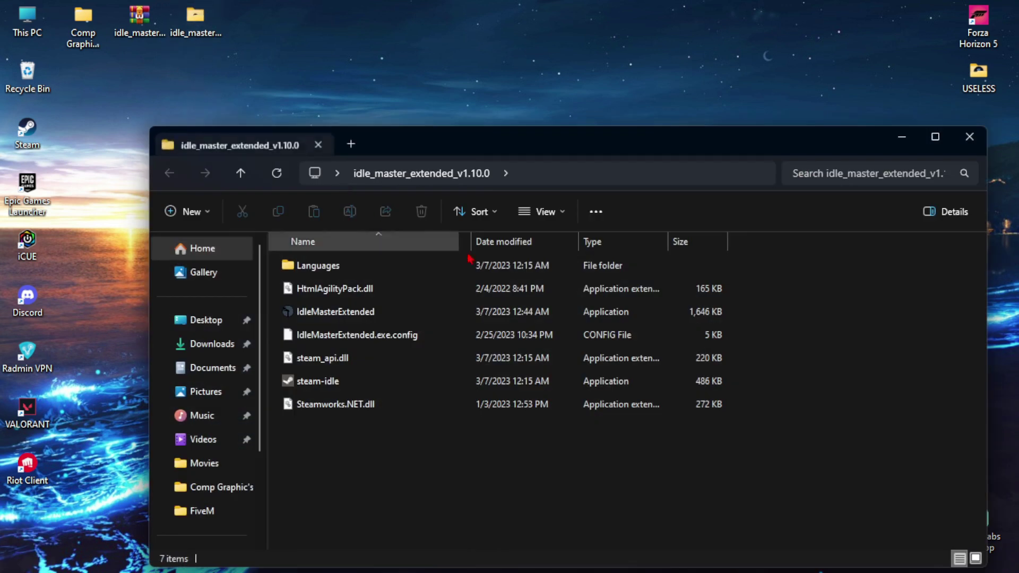
Create a new text document named idle.exe in the idle_master_extended_v1.10.0 folder
right_click(467, 476)
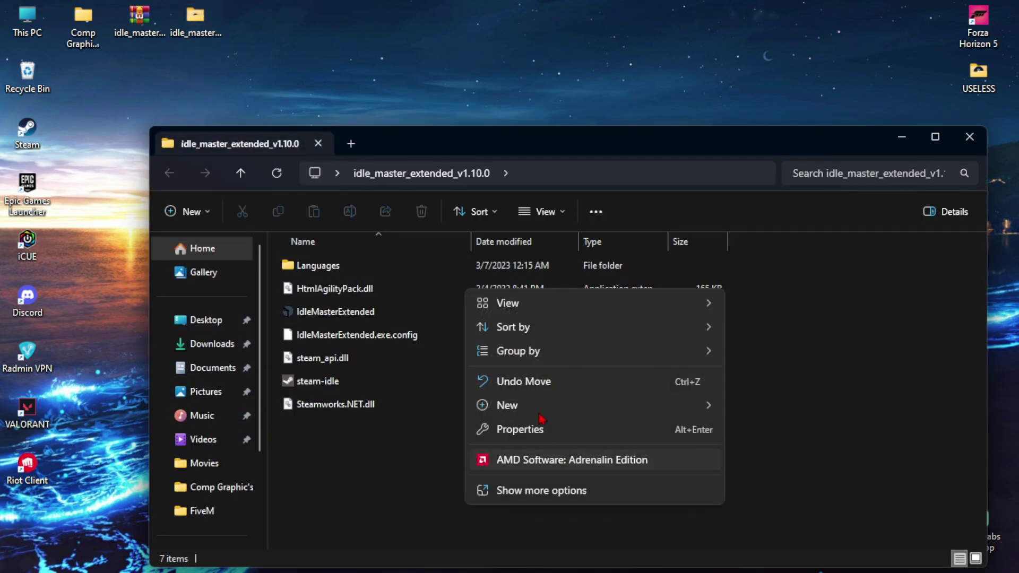
mouse_move(539, 406)
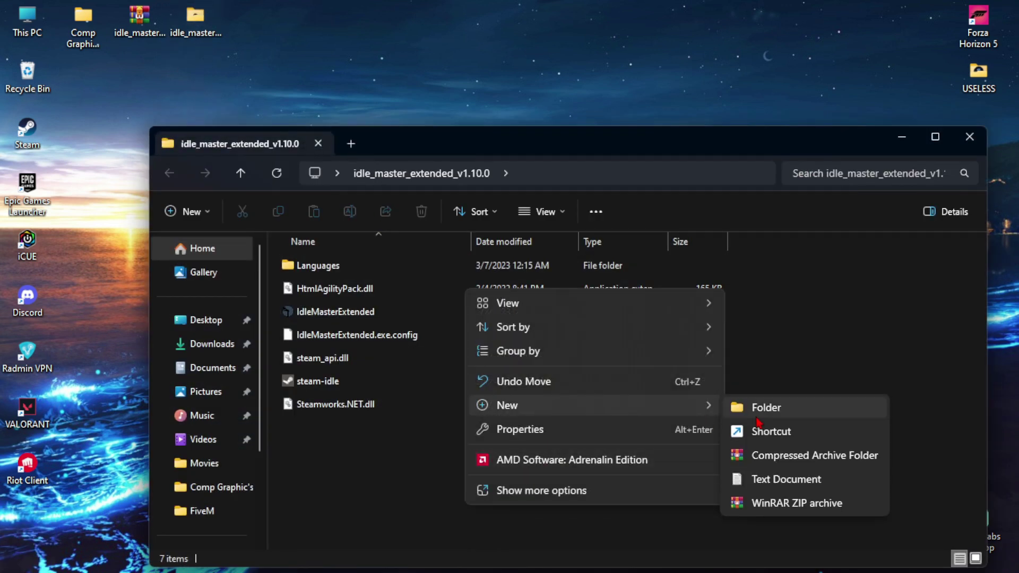
left_click(778, 477)
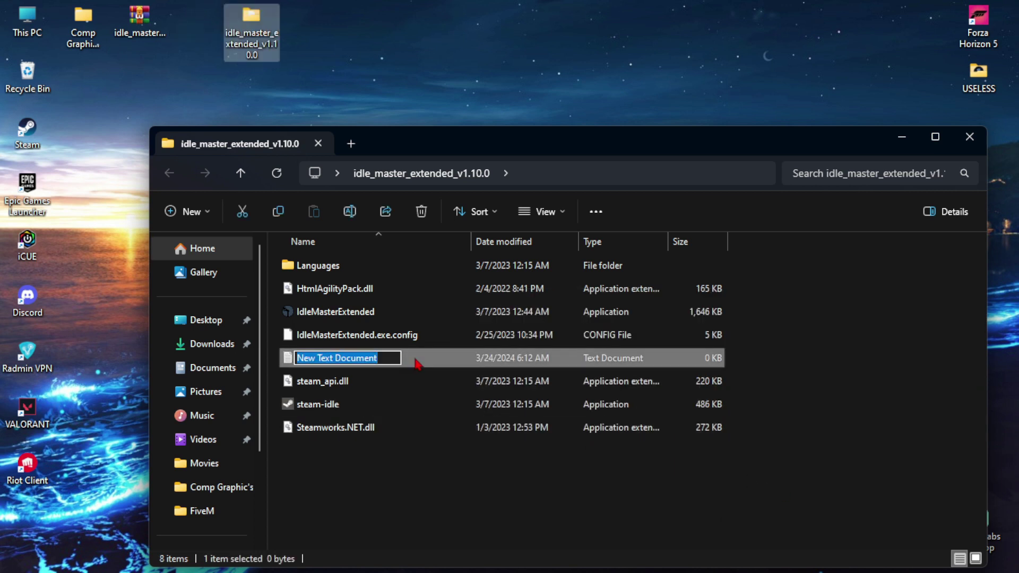
type("idle.e")
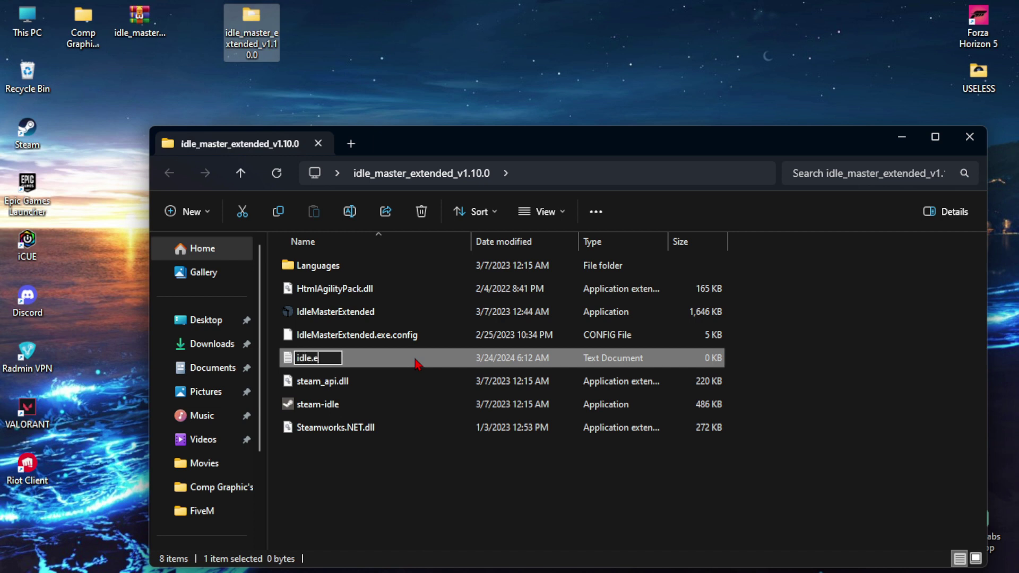
type("xe")
key("Return")
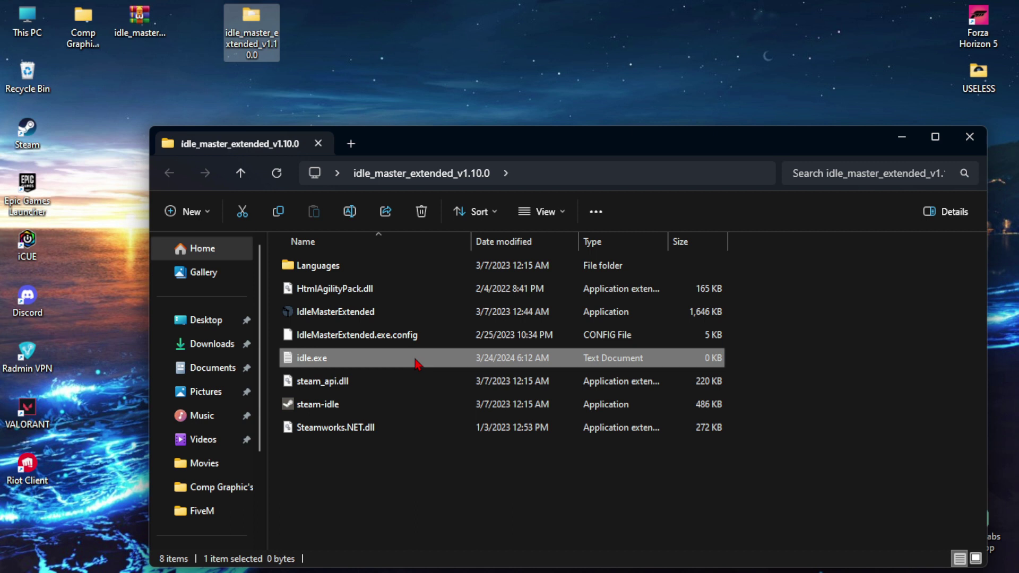
Open the idle.exe text document and write the command "start steam-idle.exe " on the first line
double_click(416, 364)
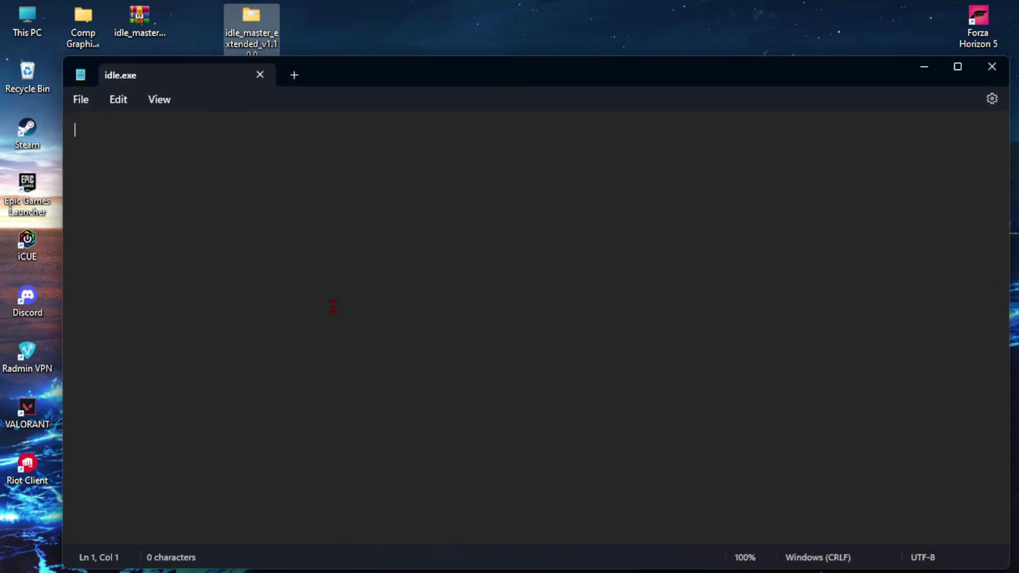
type("sta")
type("rt steam")
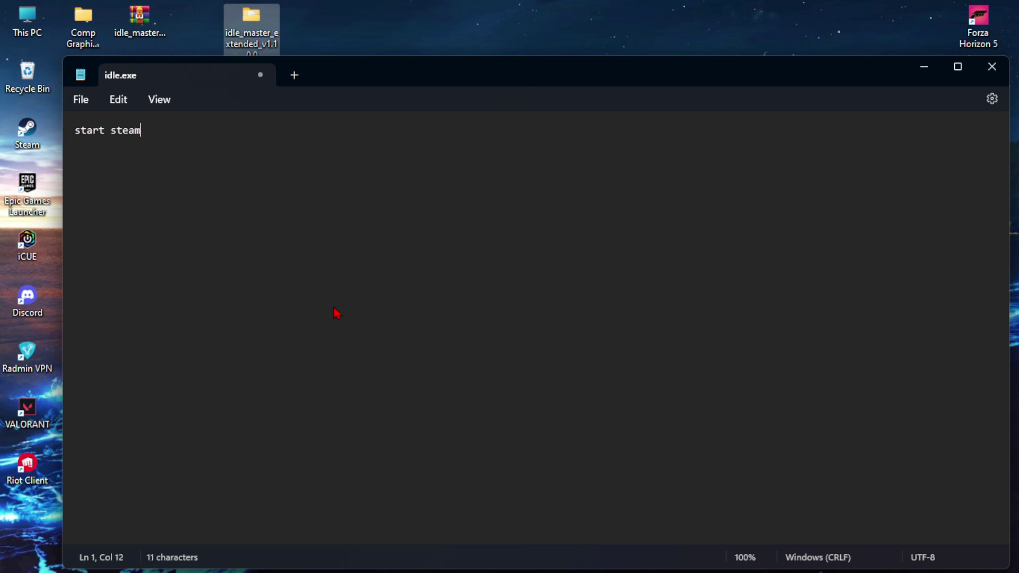
type("-idle.exe")
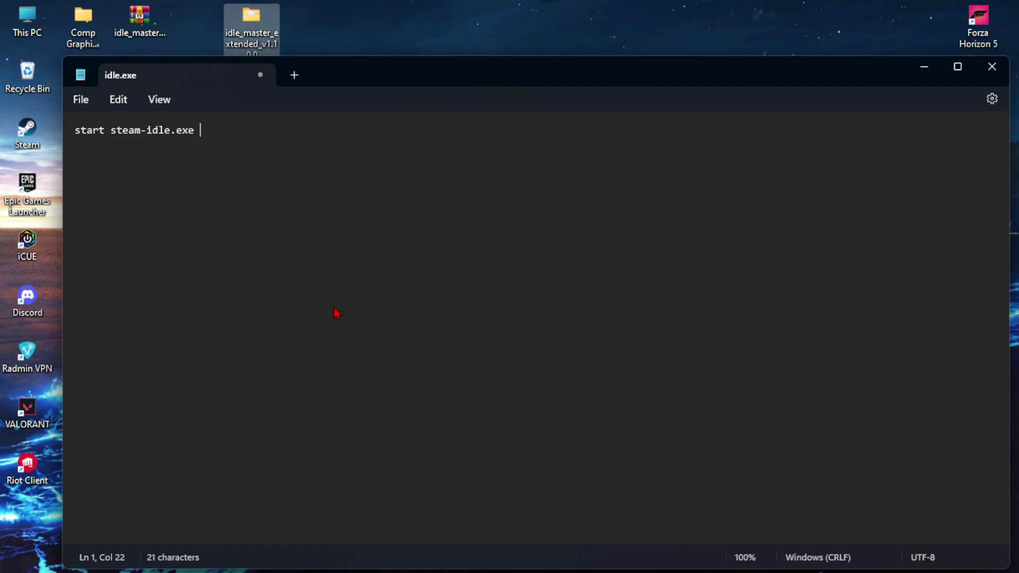
Look up Counter-Strike 2's app ID on its Steam store page and append 730 to the command in the text file
left_click(592, 555)
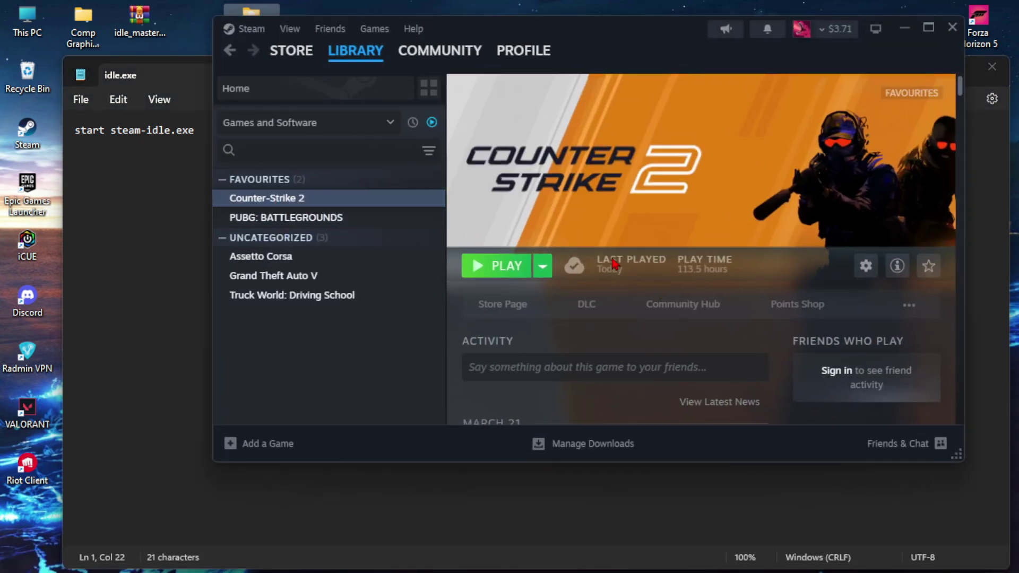
left_click(490, 305)
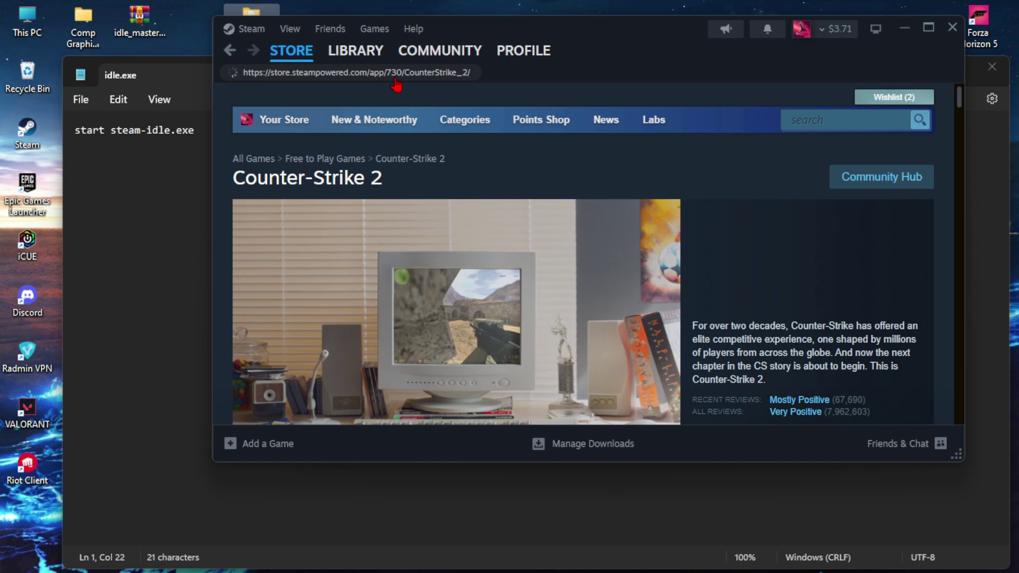
left_click(164, 191)
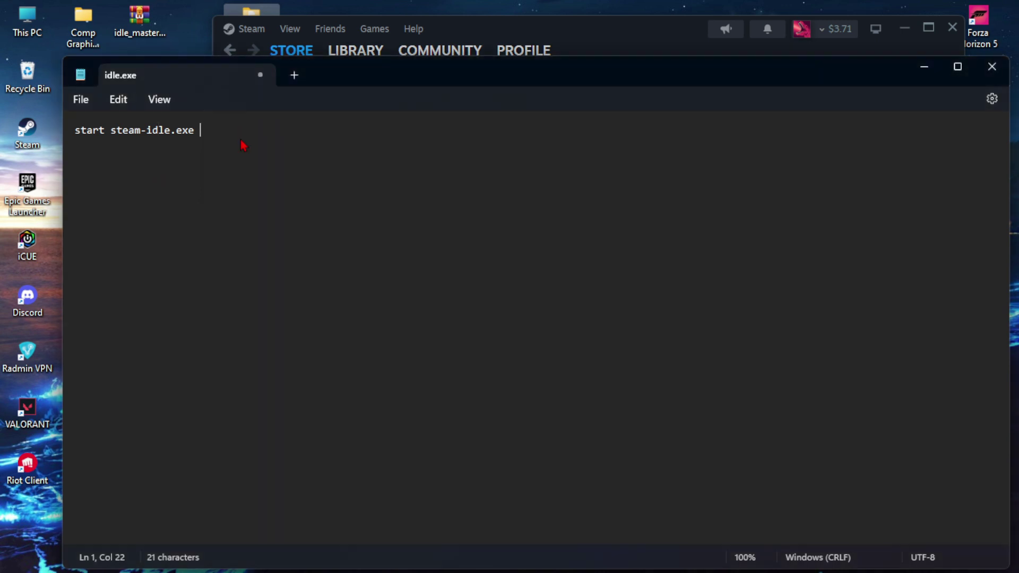
left_click(580, 36)
left_click(110, 130)
type("730")
Copy "start steam-idle.exe" from the first command and paste it on a separate line below
left_click_drag(195, 131, 81, 138)
key("ctrl+c")
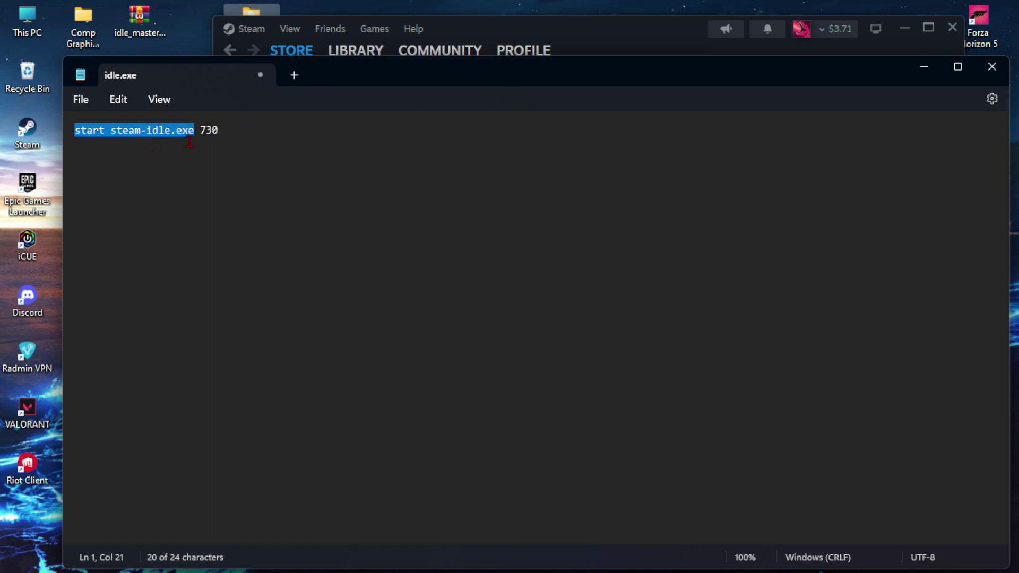
left_click(270, 149)
key("Return")
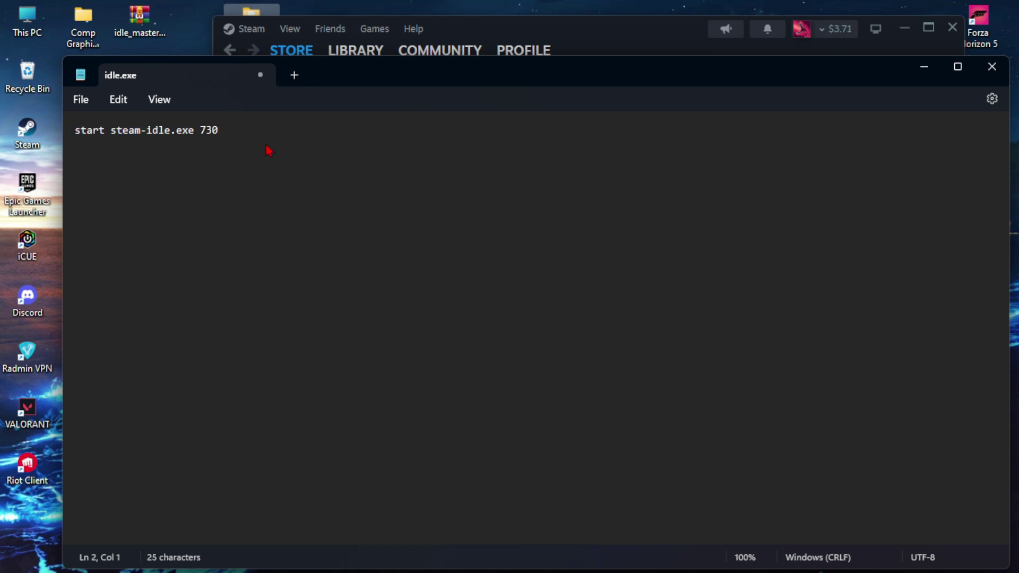
key("ctrl+v")
Look up PUBG: BATTLEGROUNDS' app ID on its Steam store page and append 578080 to the second command in the text file
left_click(641, 50)
mouse_move(353, 53)
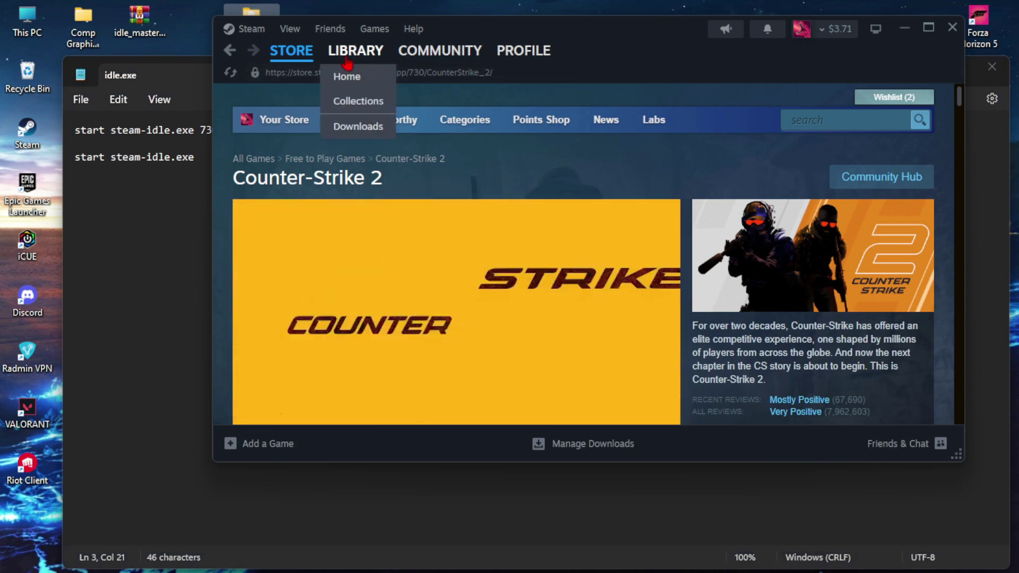
left_click(345, 76)
left_click(334, 217)
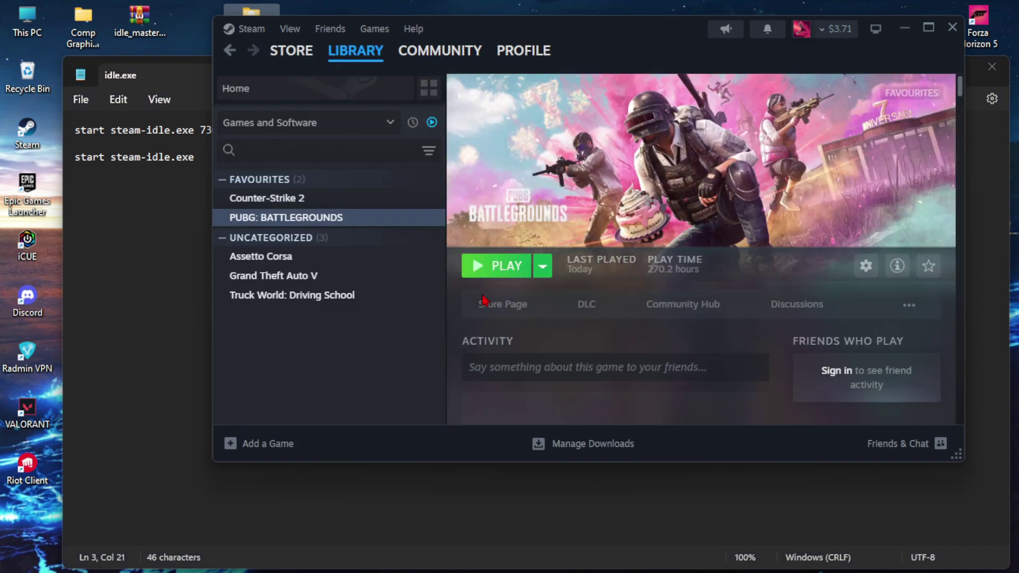
left_click(503, 312)
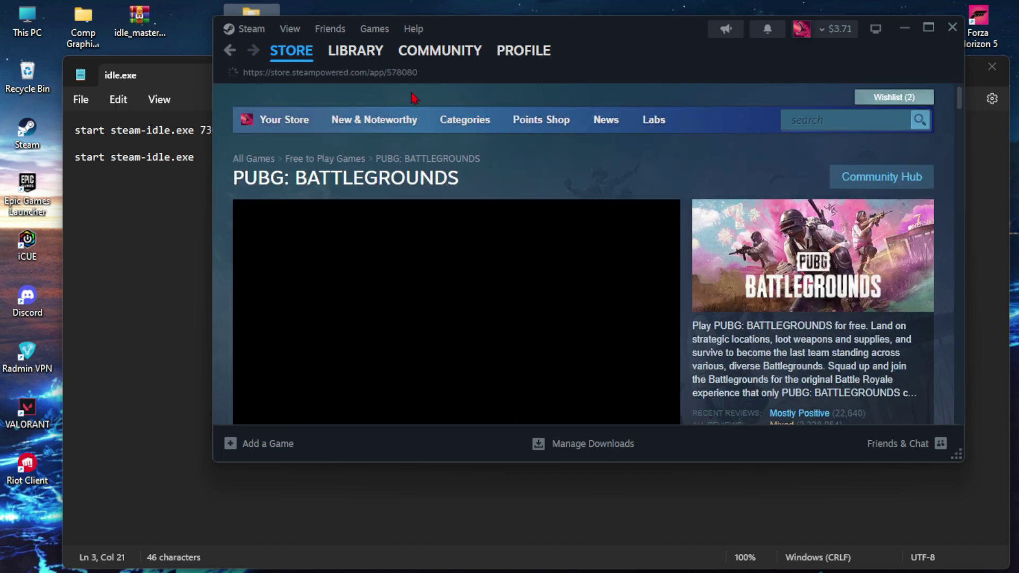
left_click(176, 97)
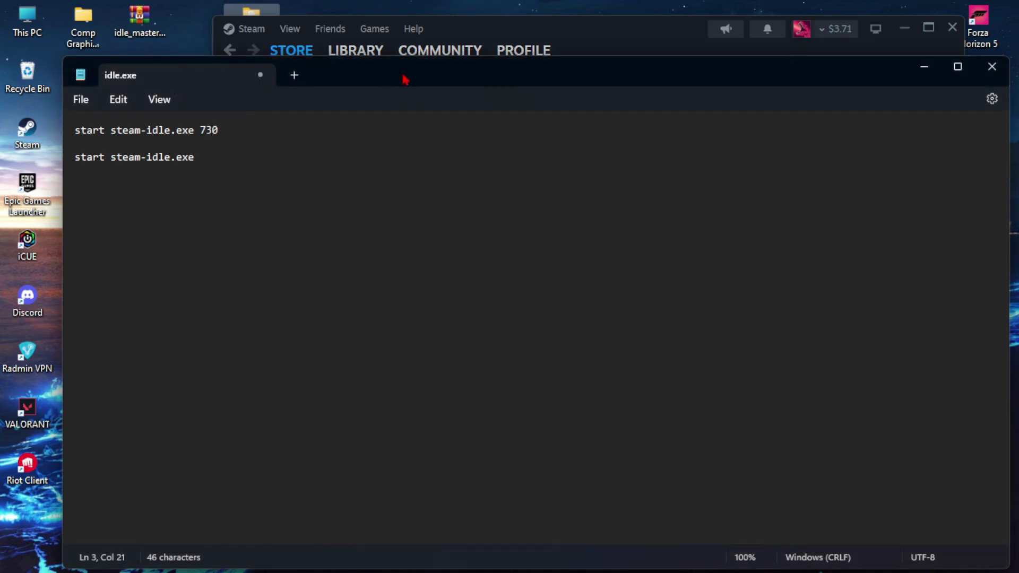
left_click_drag(404, 79, 403, 118)
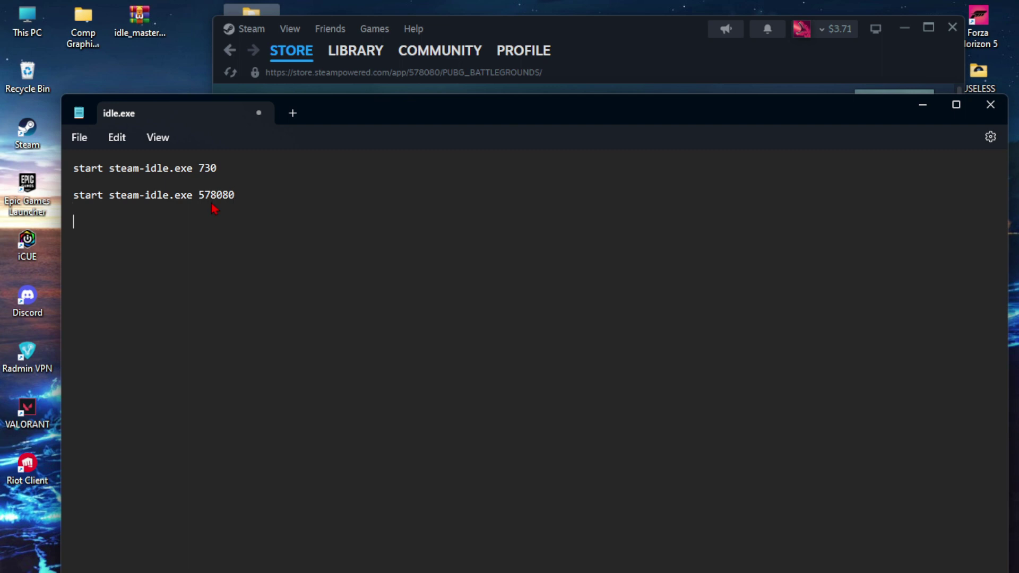
Open Assetto Corsa's Steam store page from the library to look up its app ID
left_click(636, 83)
left_click(355, 50)
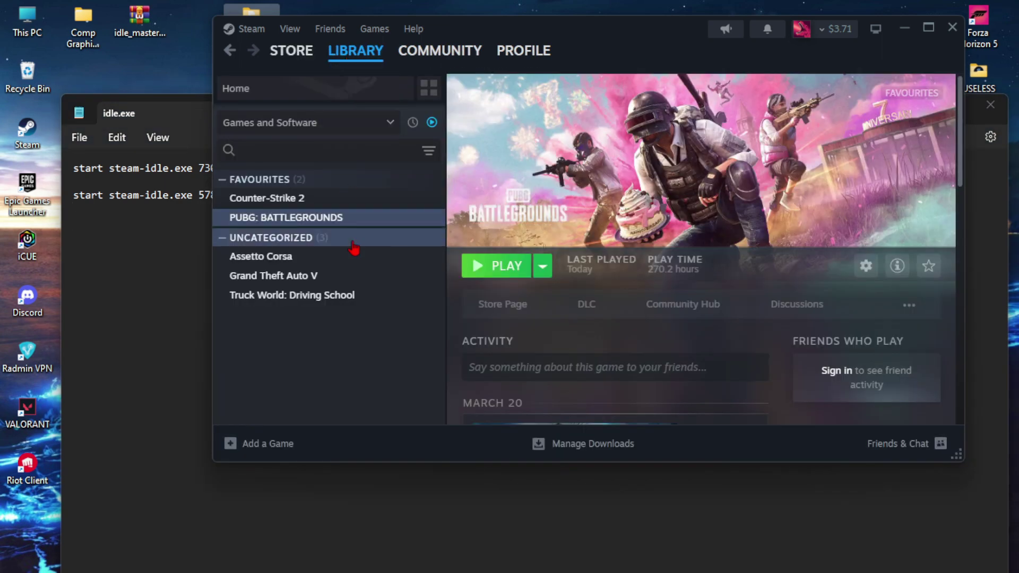
left_click(335, 260)
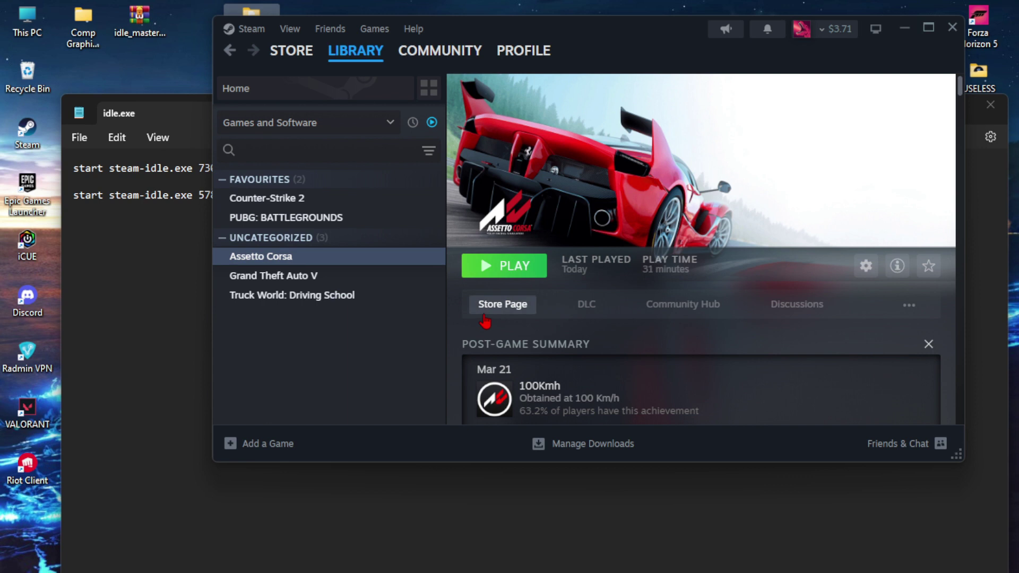
left_click(485, 319)
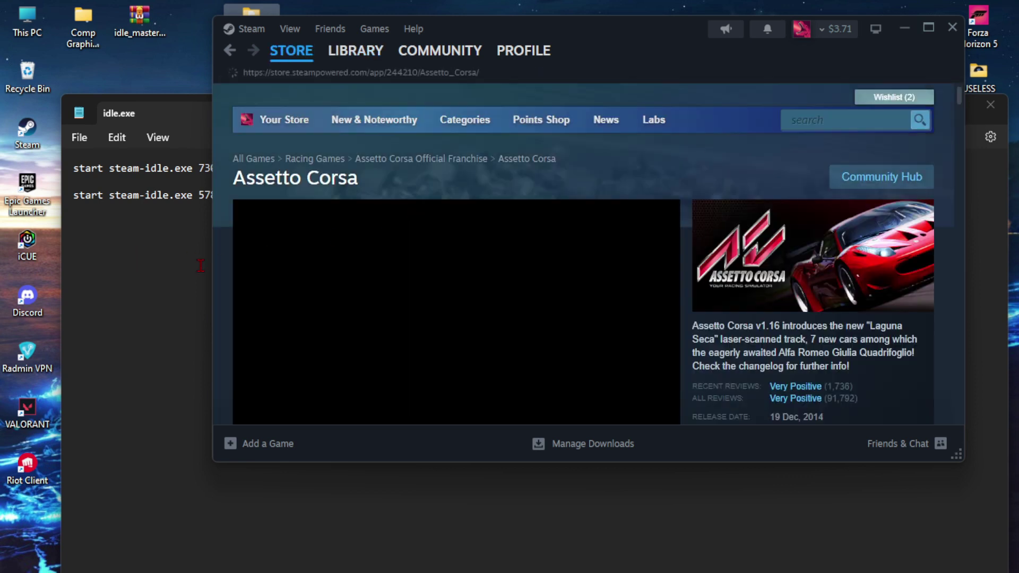
Add the third command "start steam-idle.exe 244210" to the text file for Assetto Corsa
key("alt+Tab")
left_click_drag(389, 124, 351, 136)
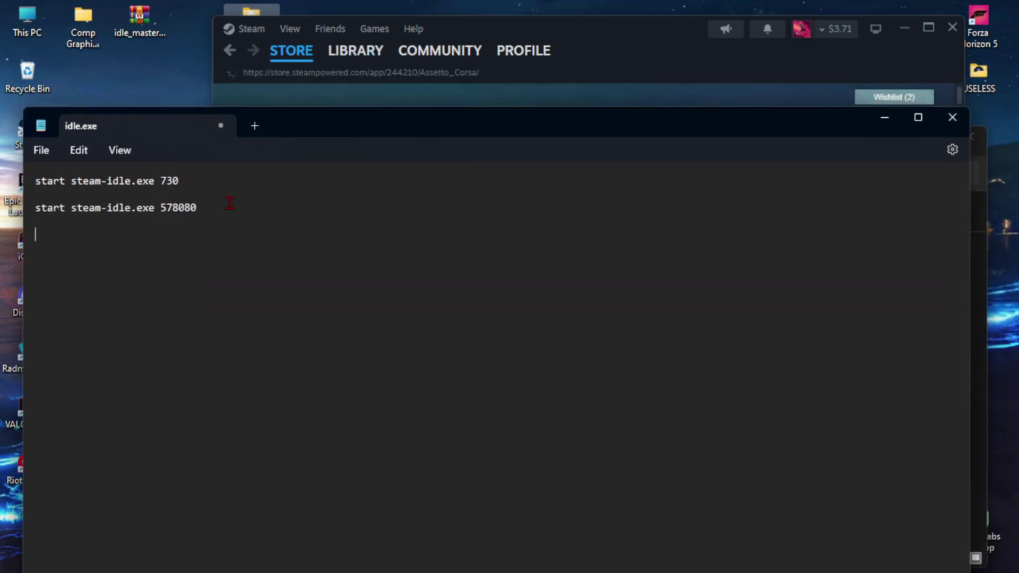
key("ctrl+v")
type("2")
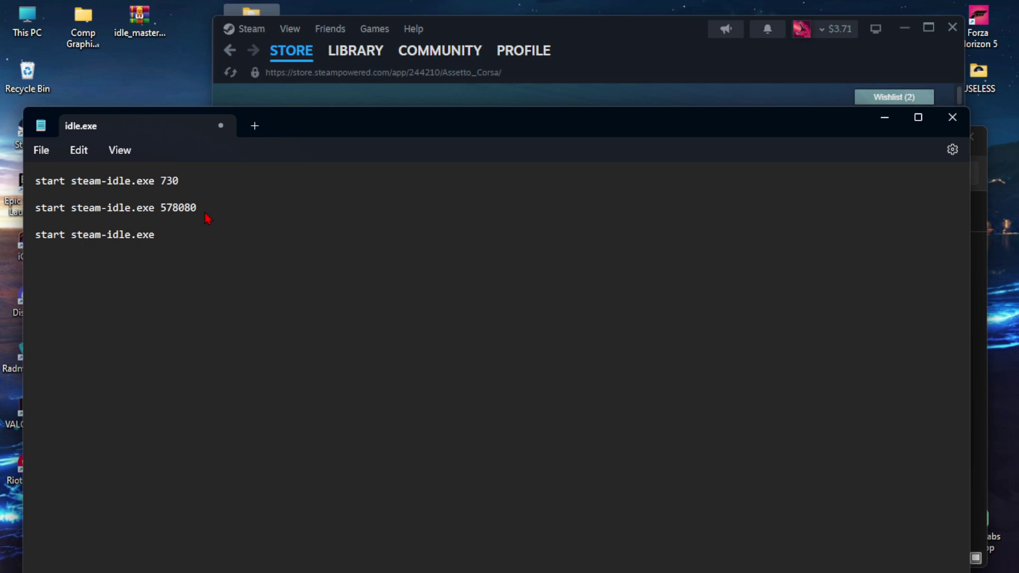
type("44210")
Save the command file as idle.bat in the Idle Master Extended folder and close the document
left_click(43, 152)
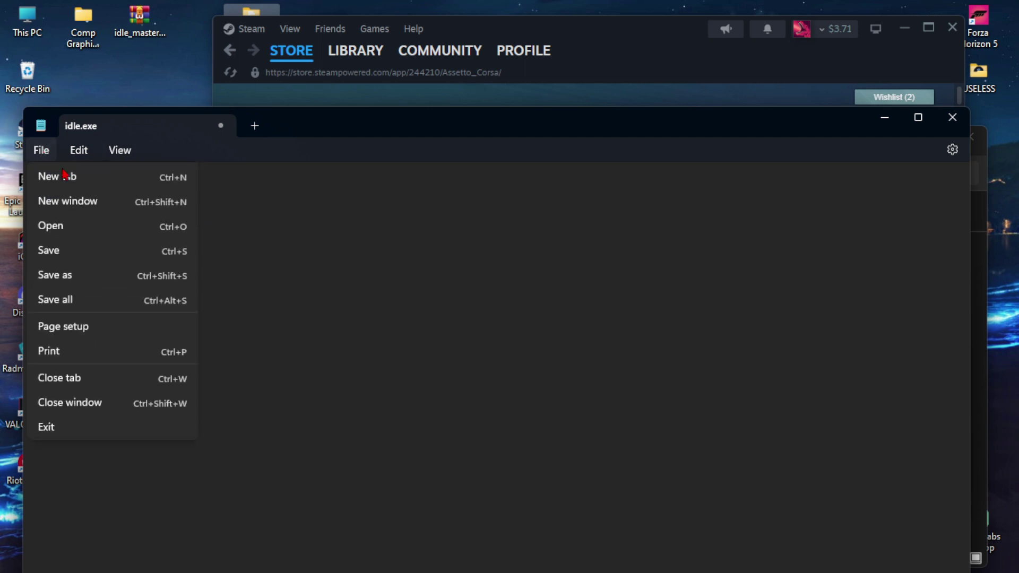
left_click(87, 286)
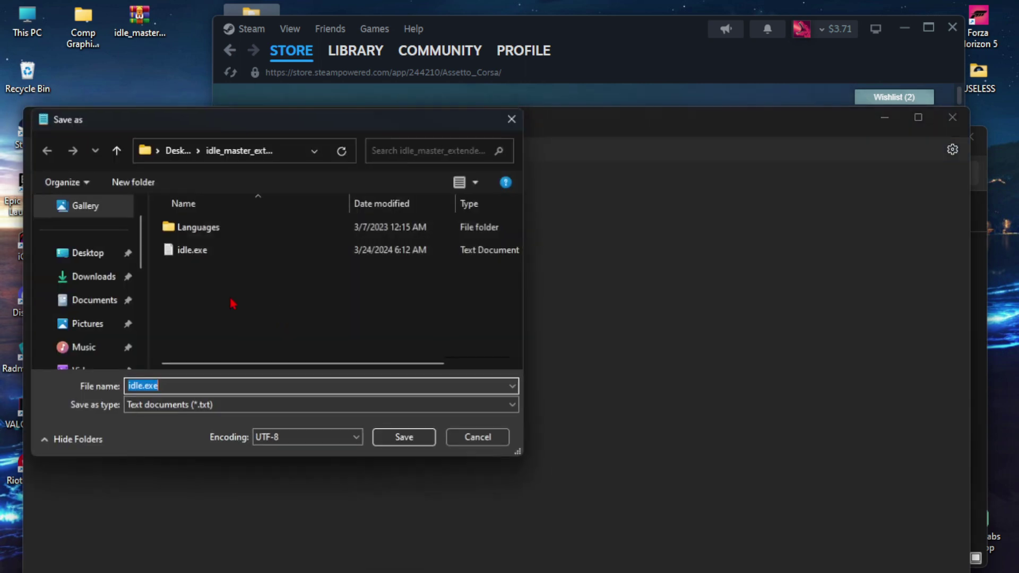
left_click(174, 388)
left_click_drag(161, 389, 150, 389)
key("BackSpace")
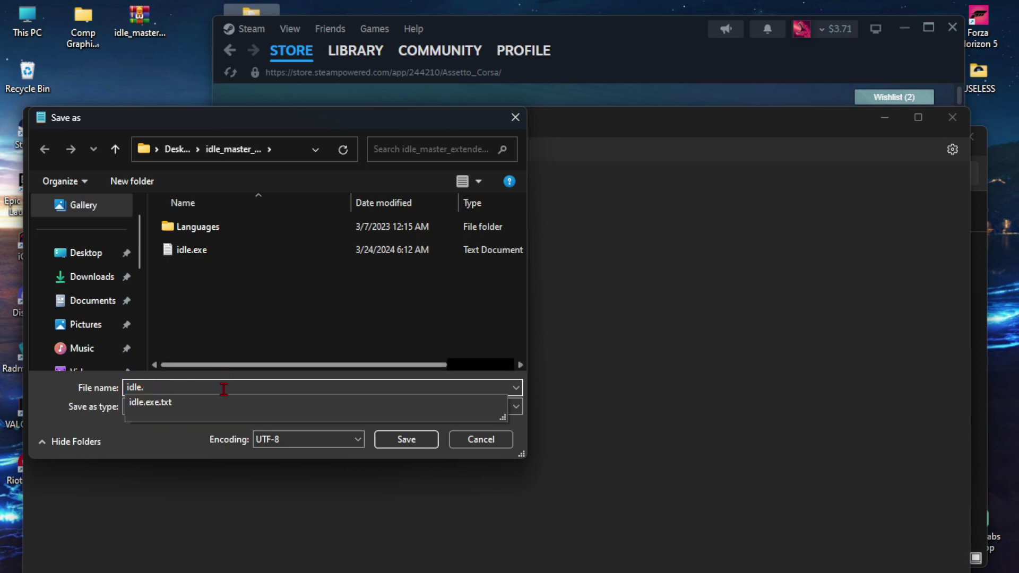
type("b")
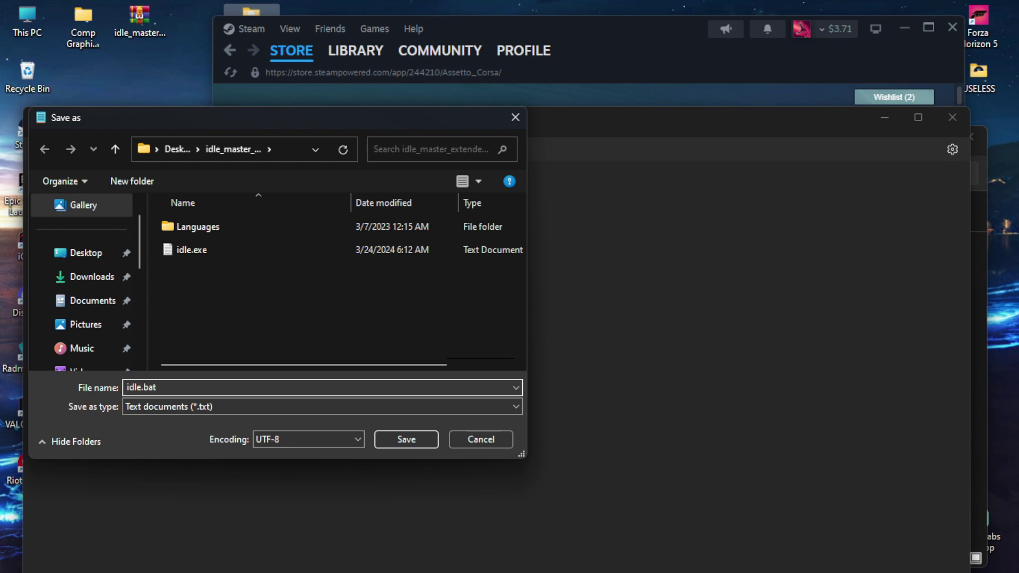
type("at")
key("Return")
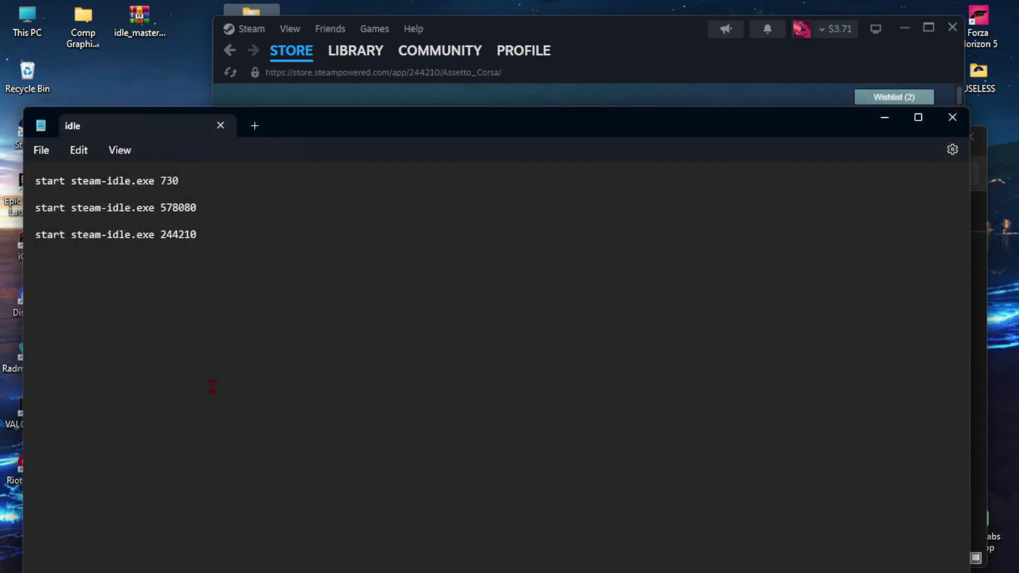
left_click(220, 125)
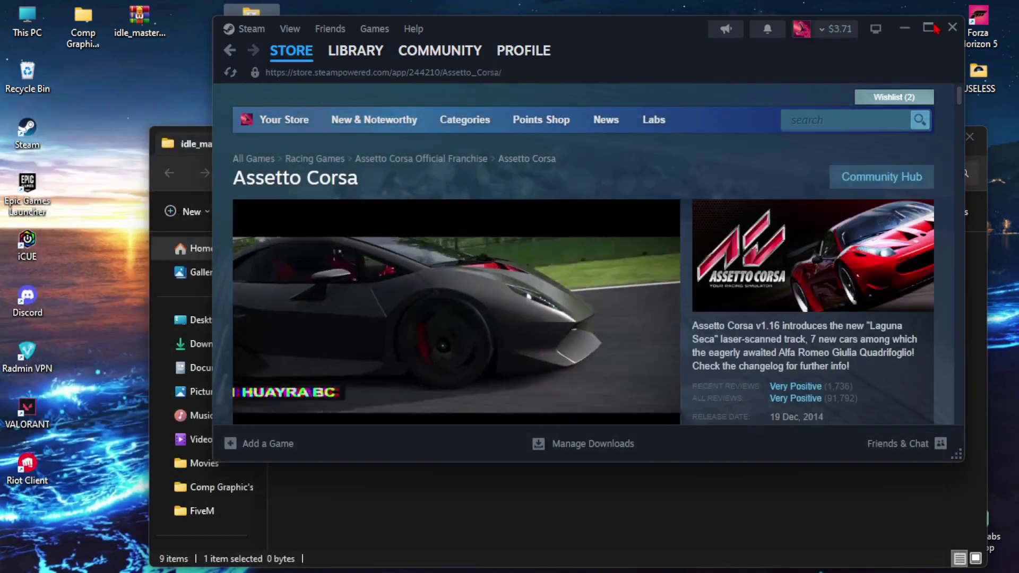
Close the Steam window and place the idle_master_extended_v1.10.0 folder icon beside the archive on the desktop
left_click(952, 27)
left_click_drag(251, 29, 195, 32)
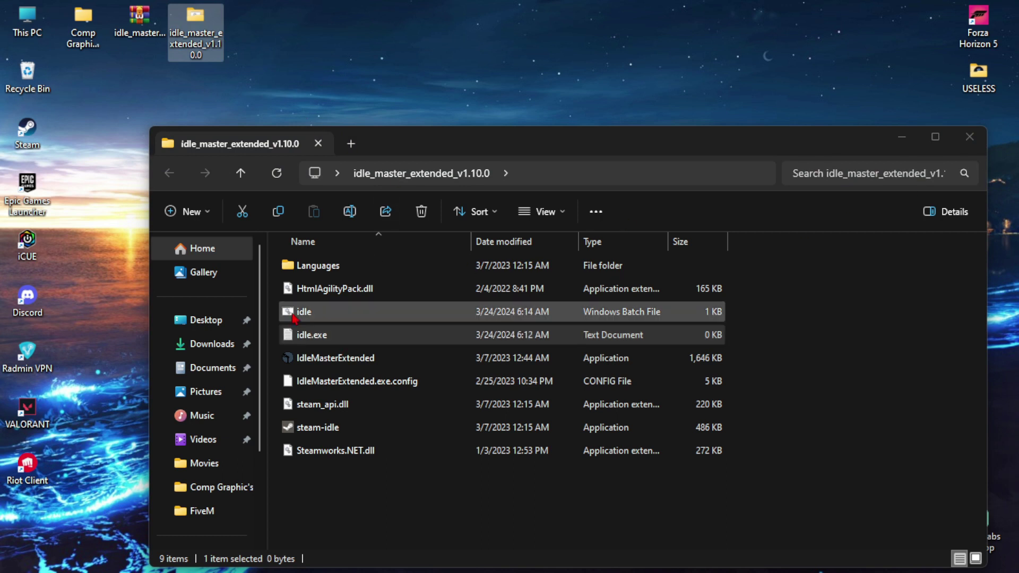
Run the idle batch file and spread the Assetto Corsa, Counter-Strike 2 and PUBG idle windows apart on the desktop
left_click(313, 316)
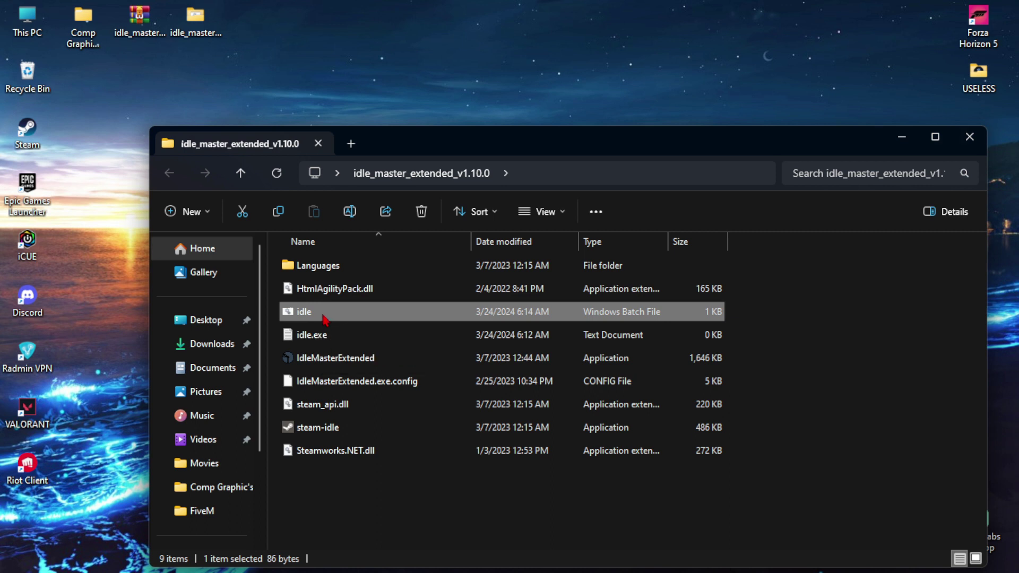
double_click(314, 312)
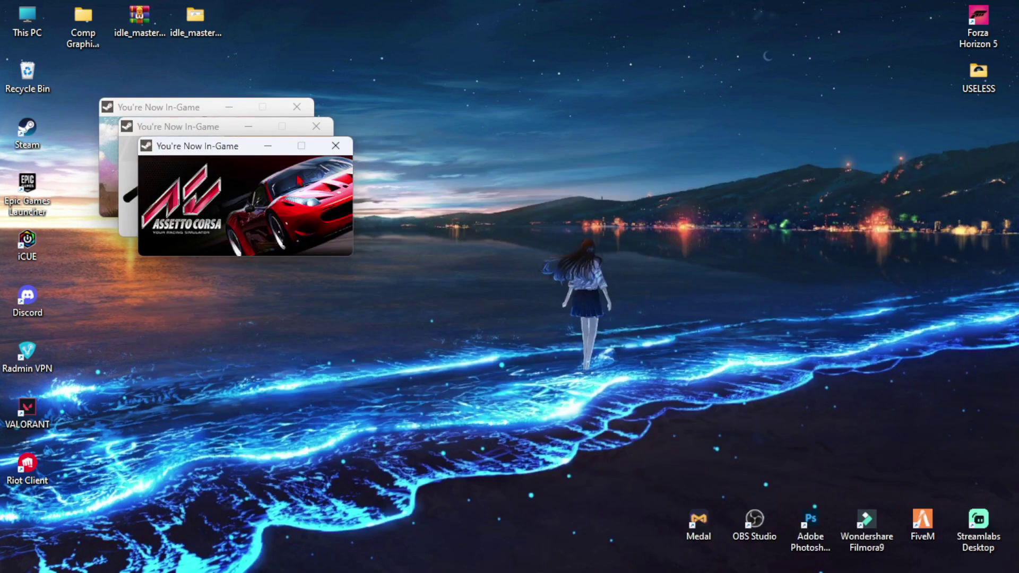
left_click_drag(216, 156, 833, 331)
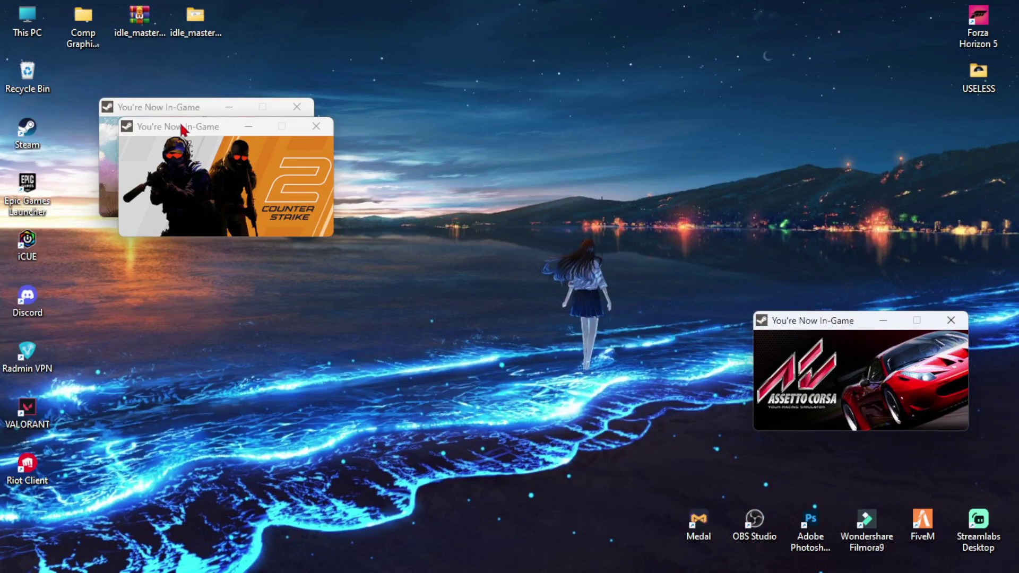
left_click_drag(181, 129, 819, 170)
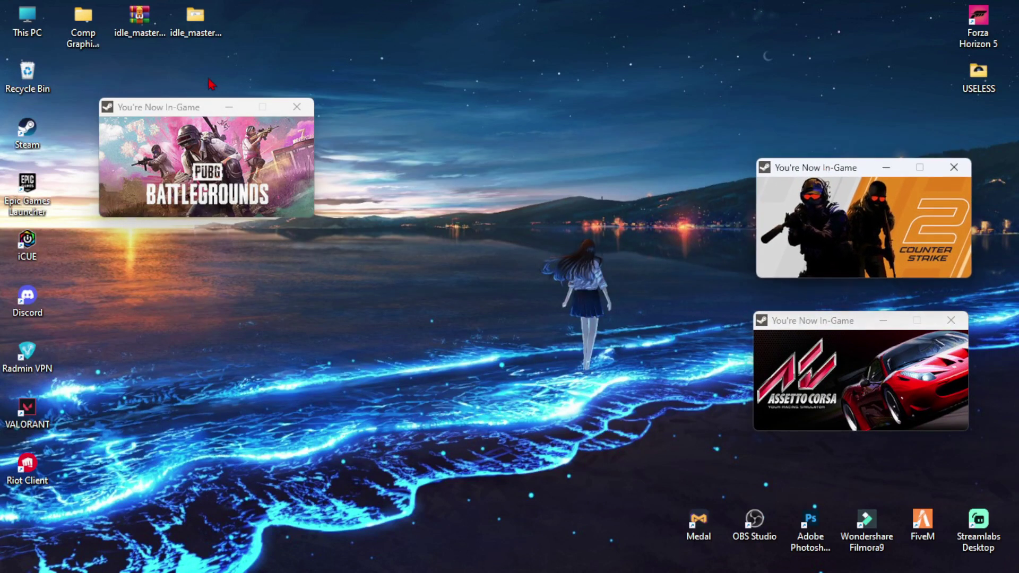
left_click_drag(169, 107, 714, 26)
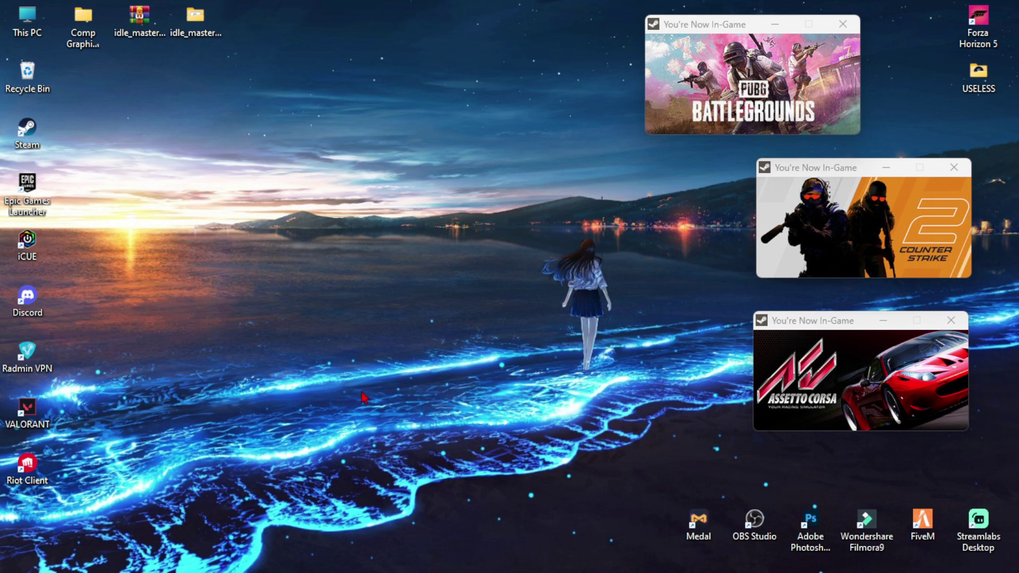
Open Task Manager and examine the Steam Client WebHelper and steam-idle entries in the process list
key("ctrl+shift+Escape")
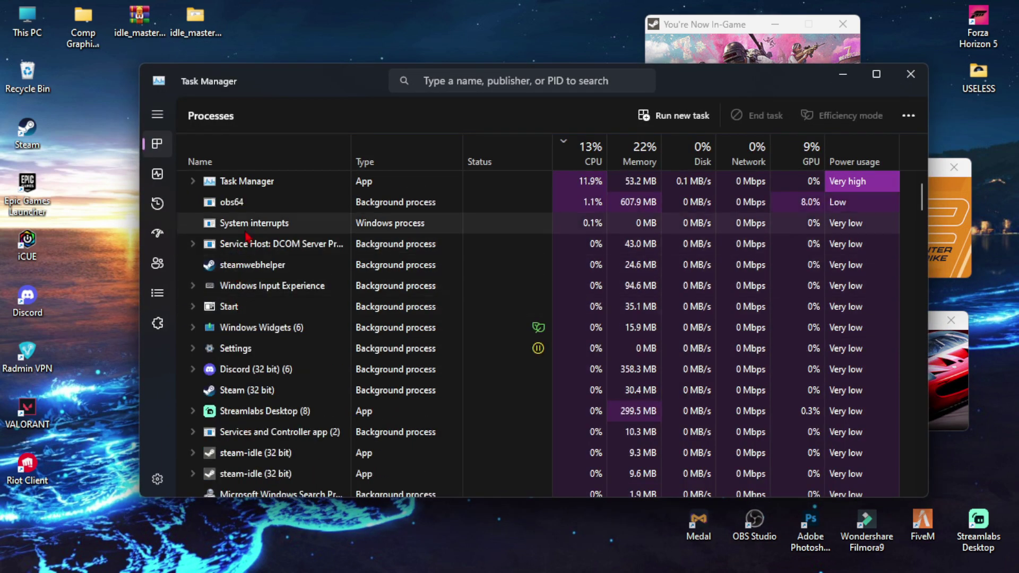
scroll(234, 379, "down", 1)
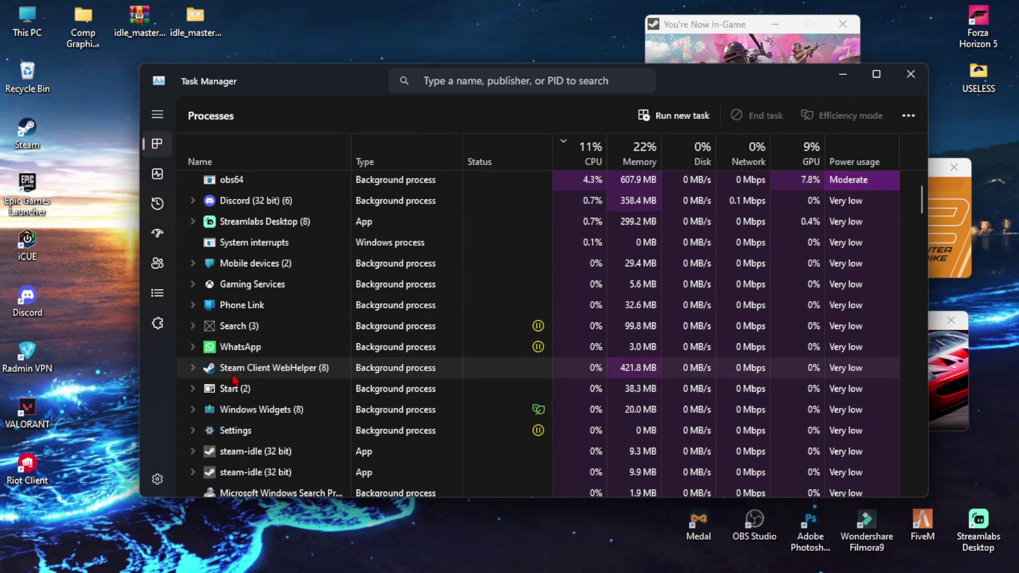
left_click(192, 390)
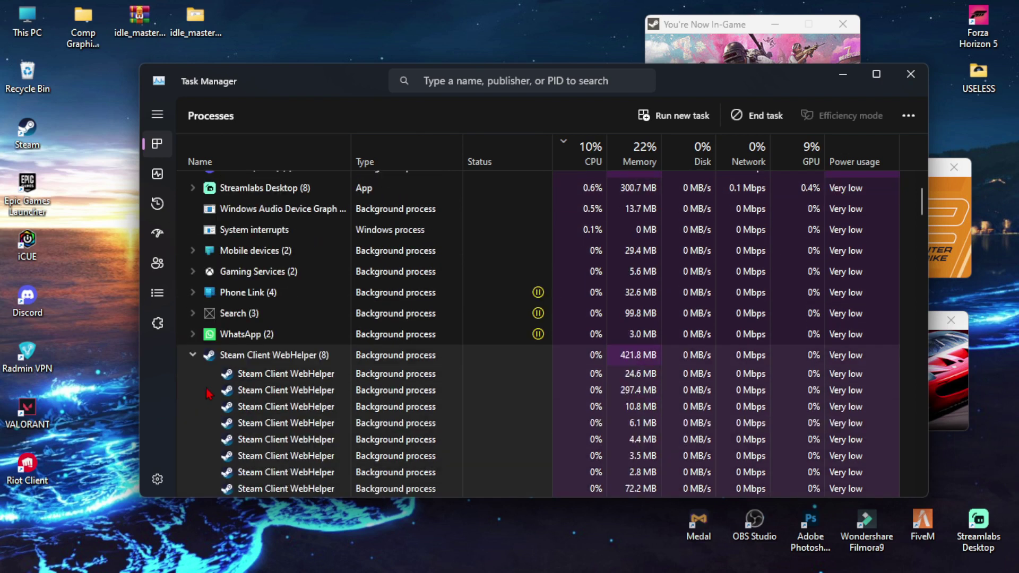
scroll(207, 382, "down", 2)
scroll(202, 350, "up", 2)
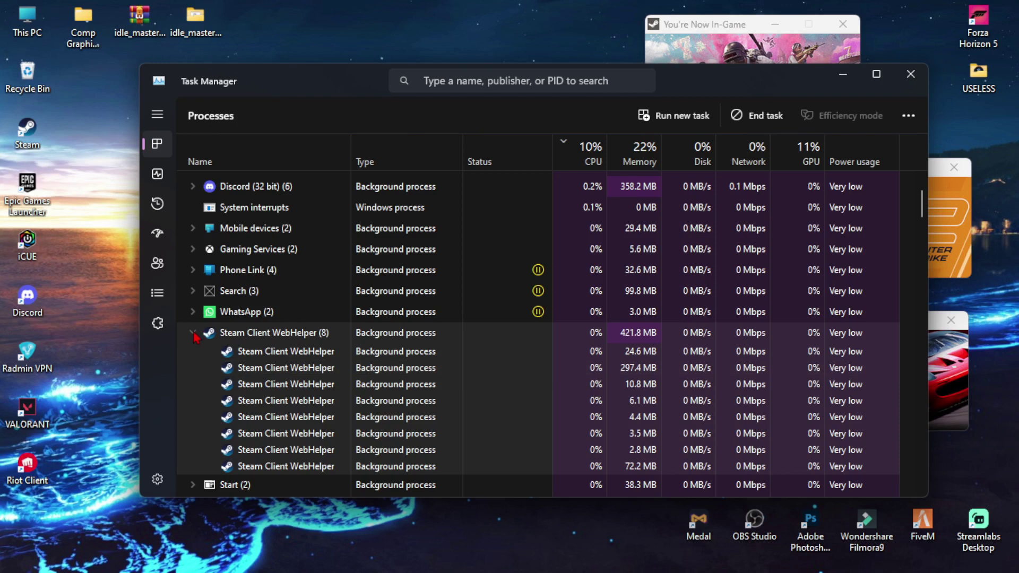
left_click(193, 333)
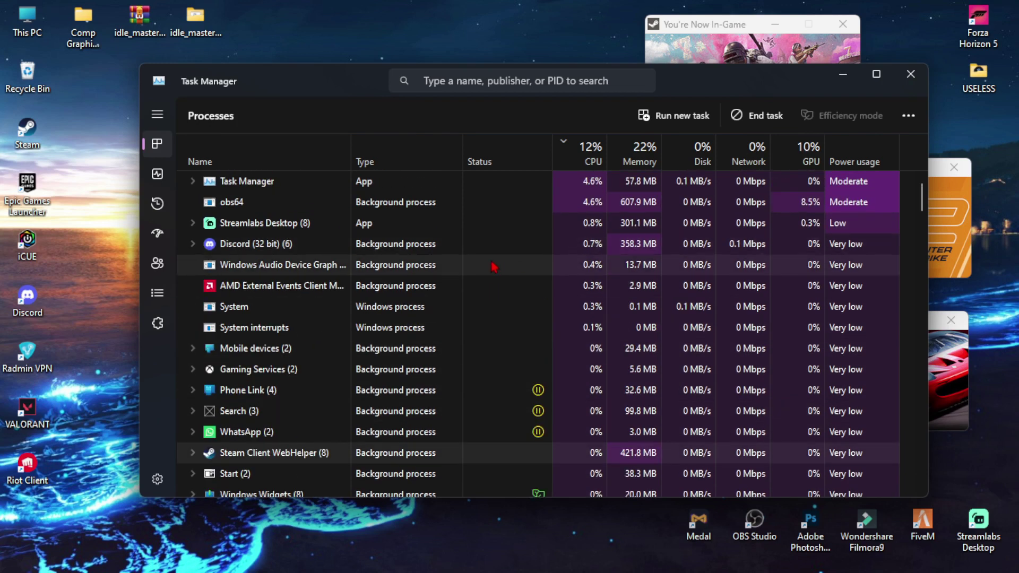
scroll(455, 311, "down", 5)
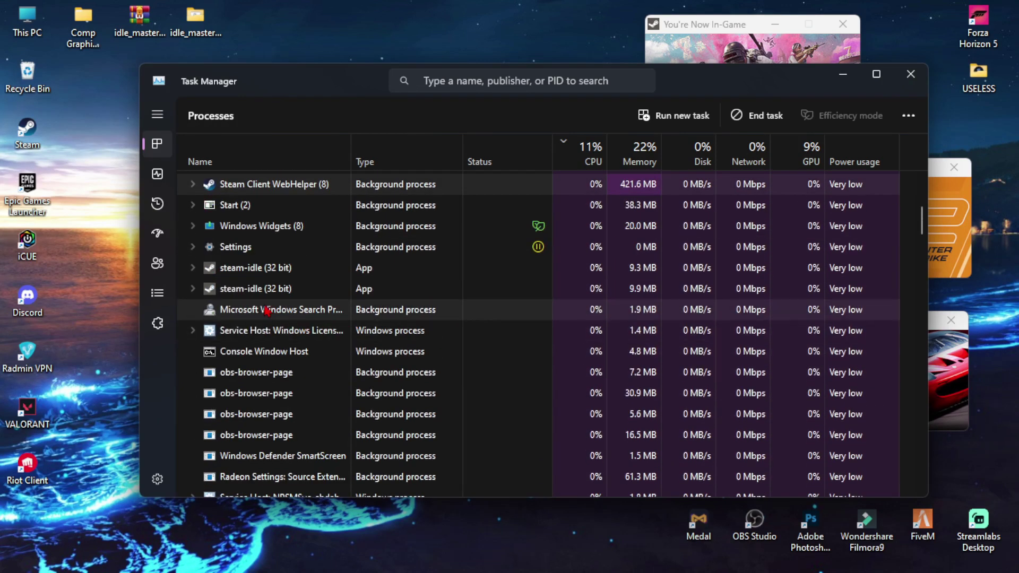
left_click(238, 288)
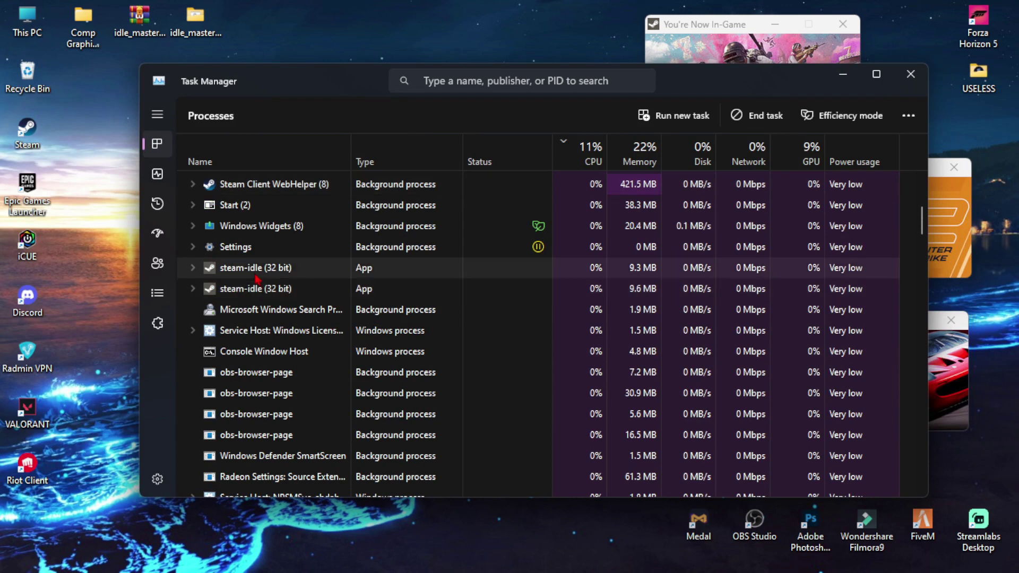
scroll(276, 318, "down", 1)
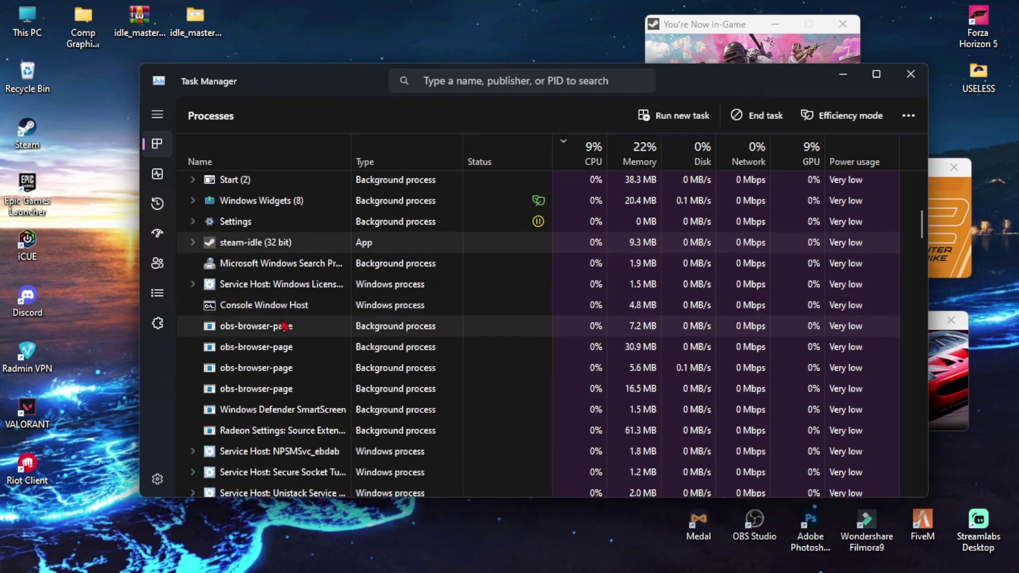
scroll(297, 316, "up", 5)
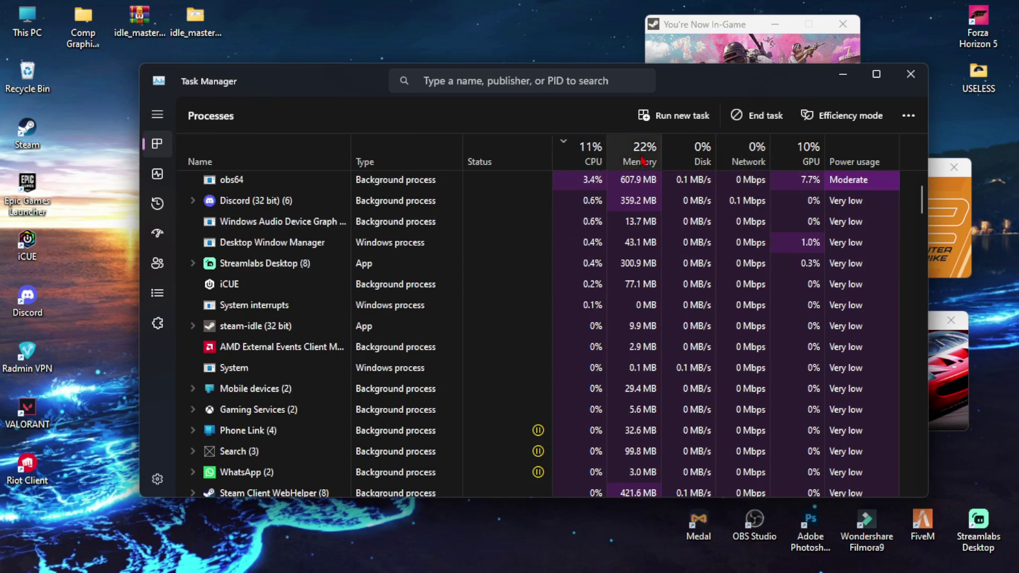
Sort the processes by memory, examine the resource usage of the steam-idle entries, and close Task Manager
left_click(642, 161)
scroll(348, 345, "down", 2)
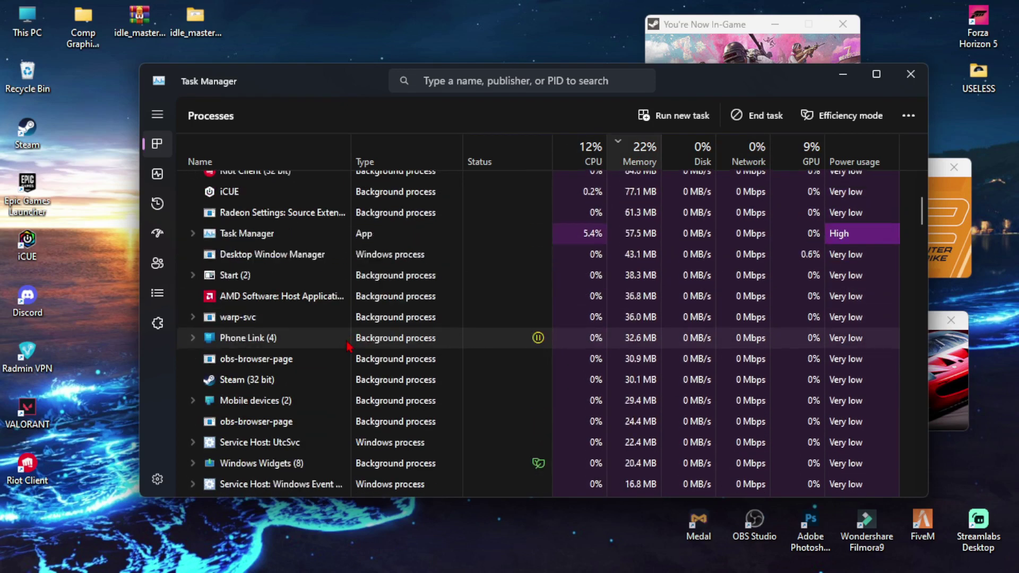
scroll(347, 346, "down", 1)
scroll(249, 289, "down", 3)
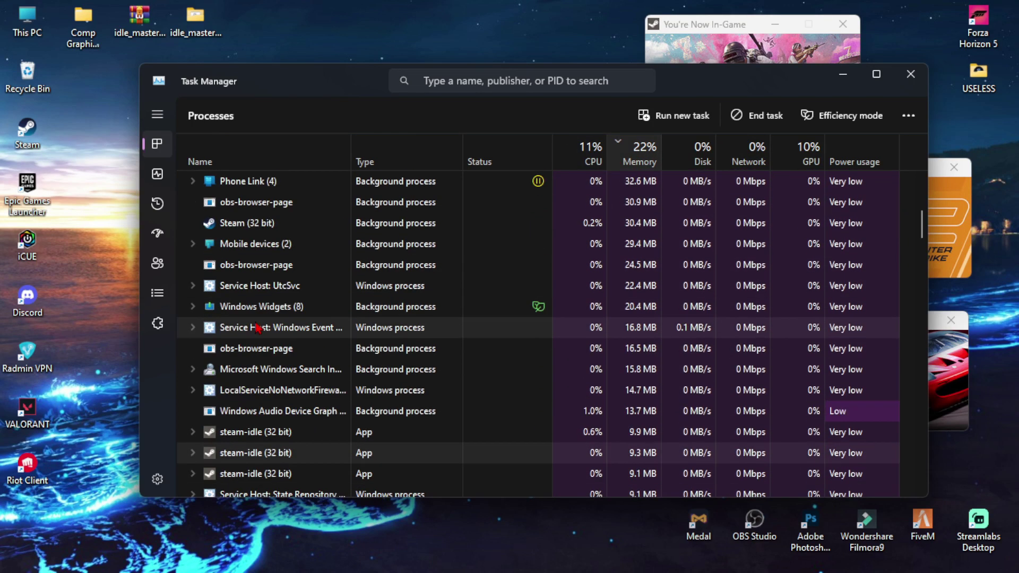
scroll(312, 404, "down", 1)
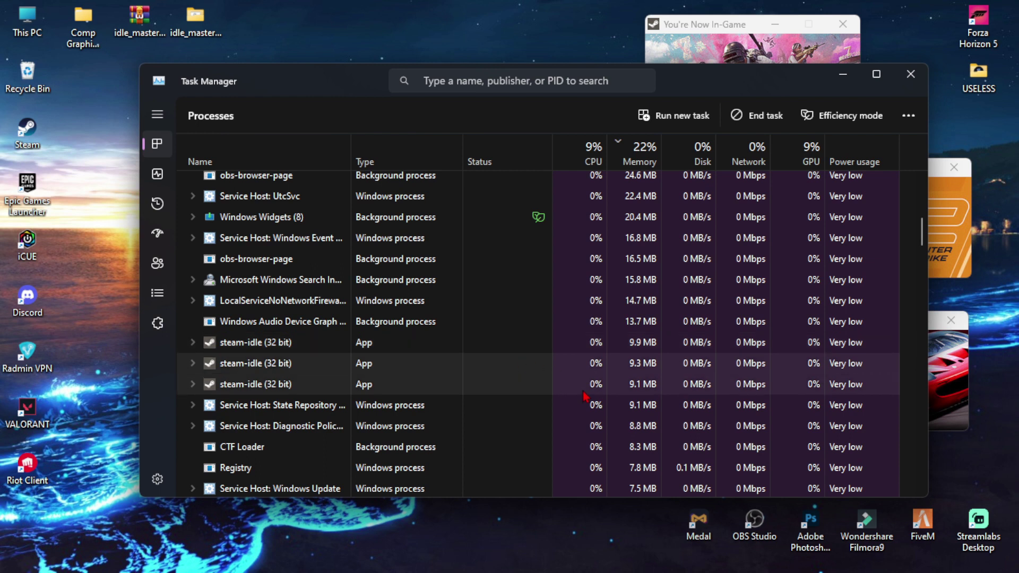
left_click(910, 75)
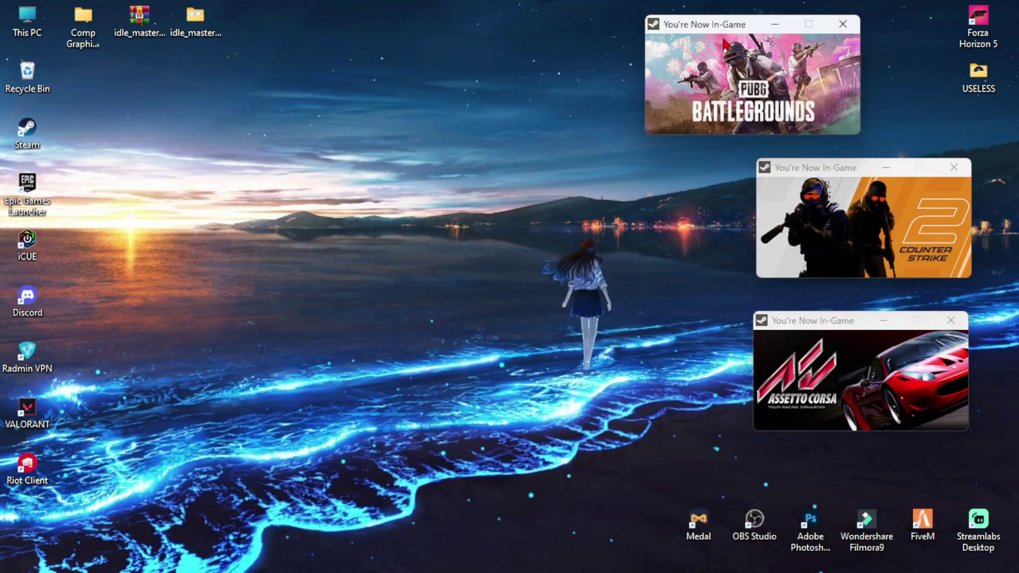
Move the PUBG and Counter-Strike 2 idle windows to new spots on the desktop and minimise all three idle windows
left_click_drag(725, 44, 206, 196)
left_click_drag(857, 174, 658, 151)
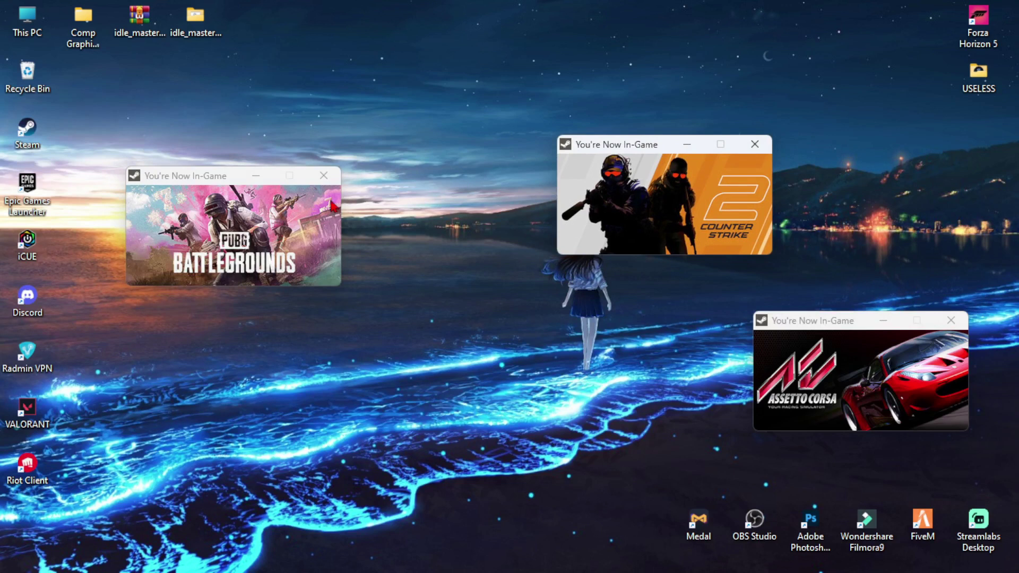
left_click(253, 181)
left_click(685, 145)
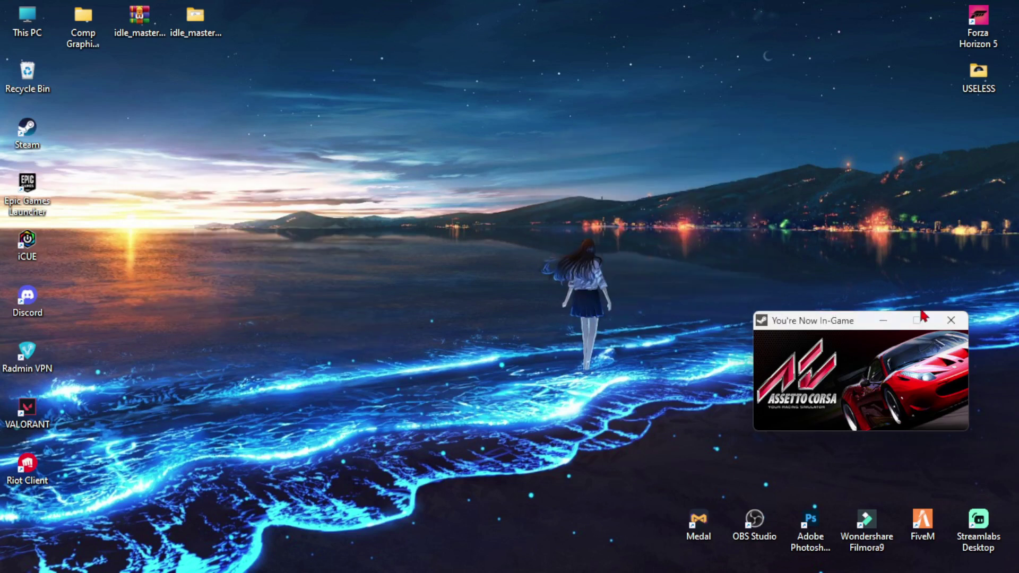
left_click(884, 322)
right_click(352, 200)
left_click(425, 261)
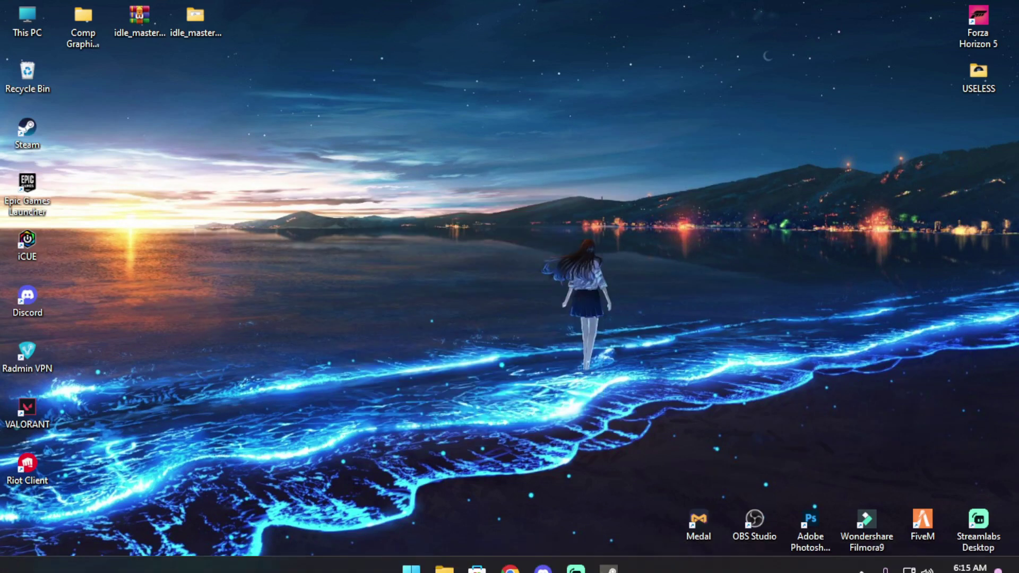
Reopen the Steam library window from the running background client
left_click(861, 557)
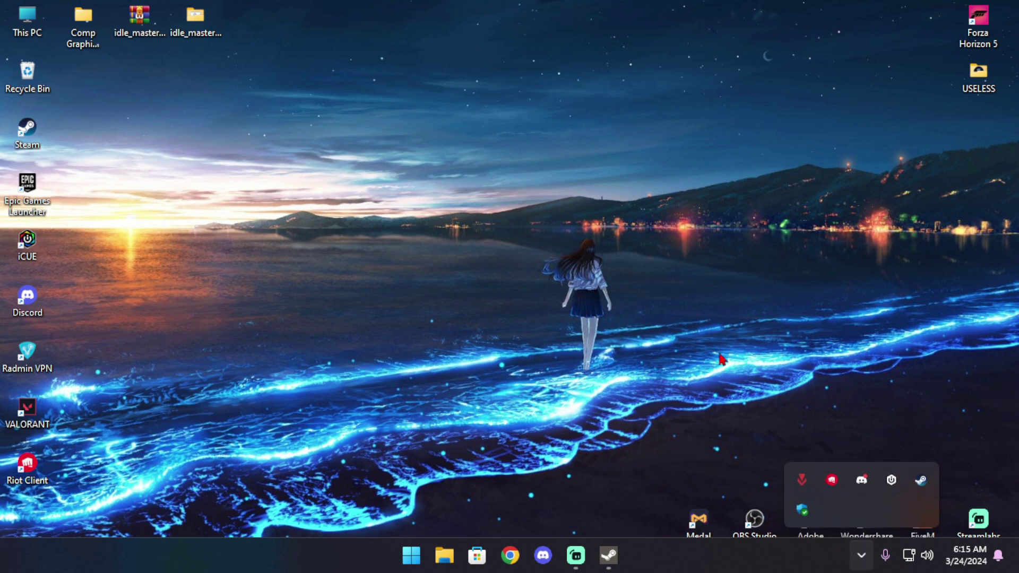
left_click(455, 221)
right_click(454, 219)
left_click(509, 280)
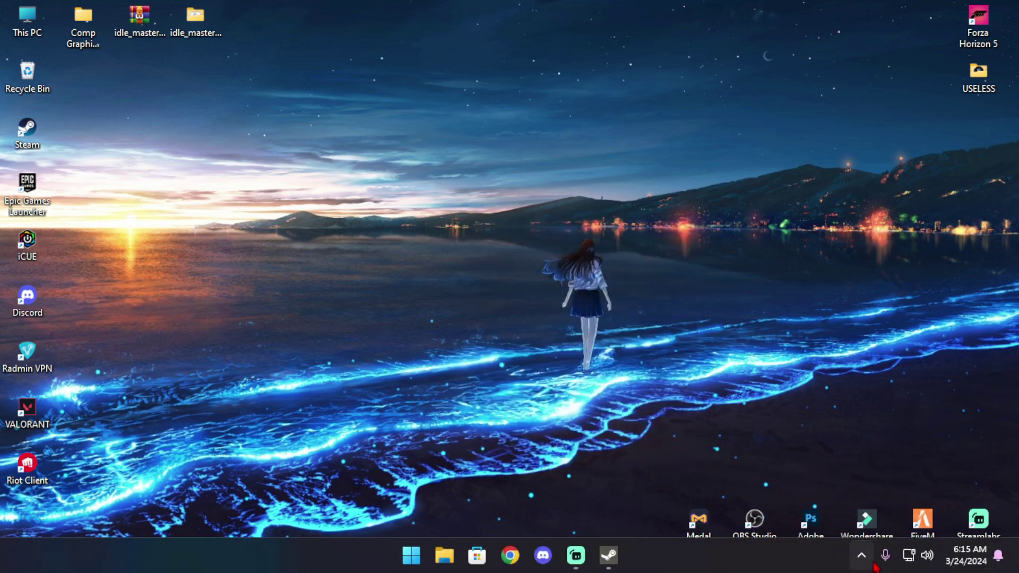
left_click(867, 560)
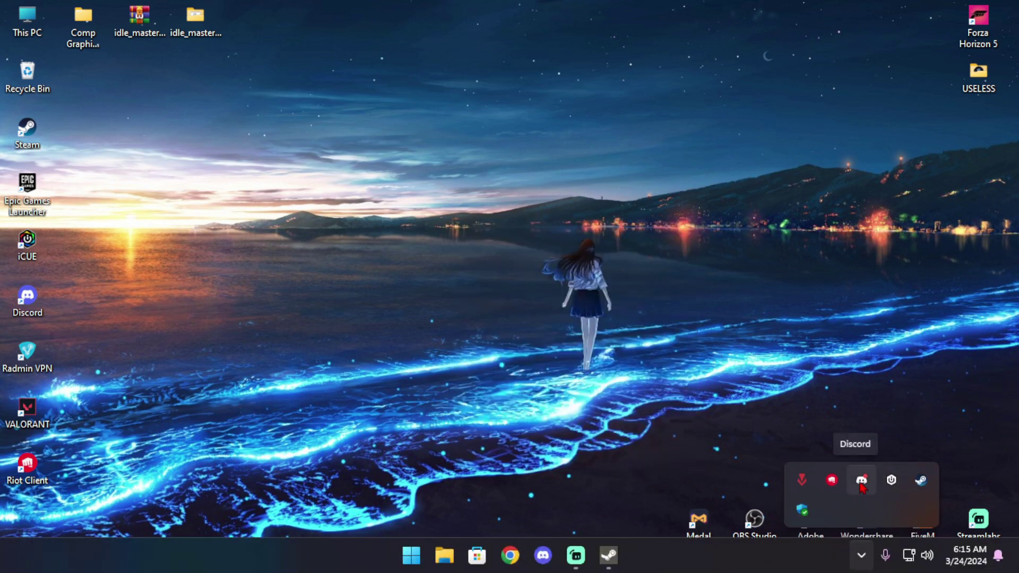
left_click(922, 481)
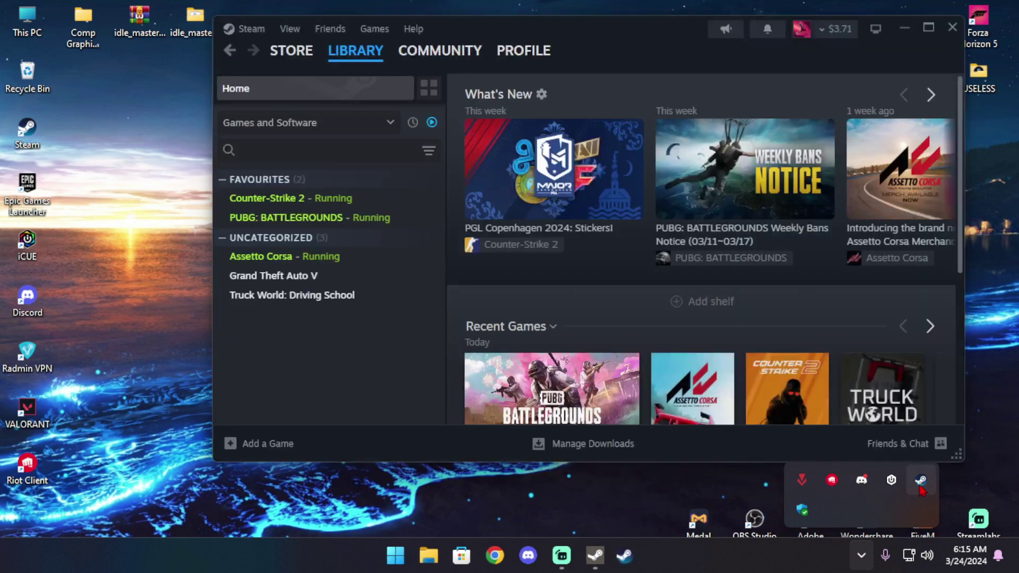
View the library pages of Counter-Strike 2, PUBG: BATTLEGROUNDS and Assetto Corsa to check their running status
left_click(314, 205)
left_click(353, 219)
left_click(313, 259)
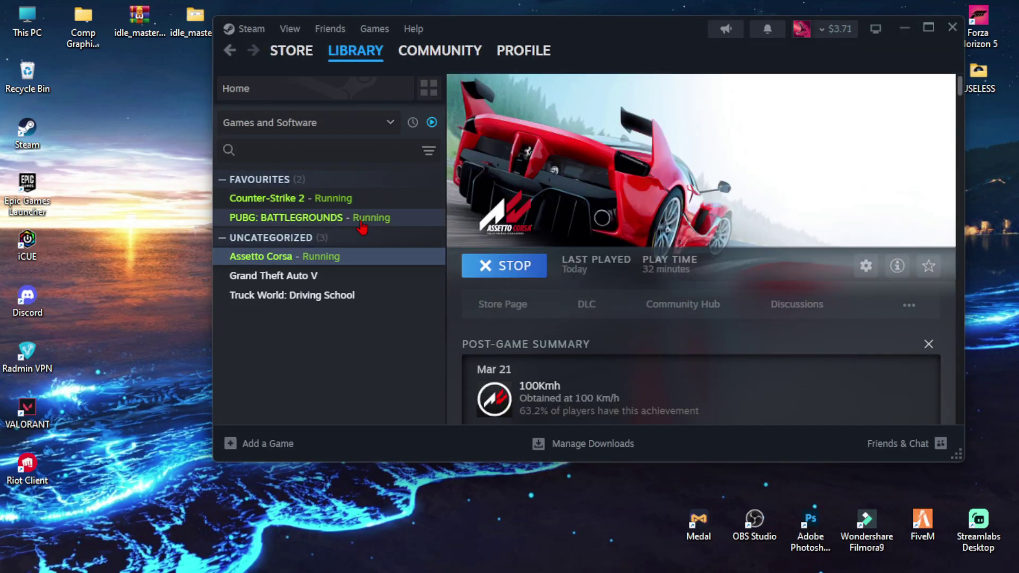
left_click(357, 218)
left_click(355, 205)
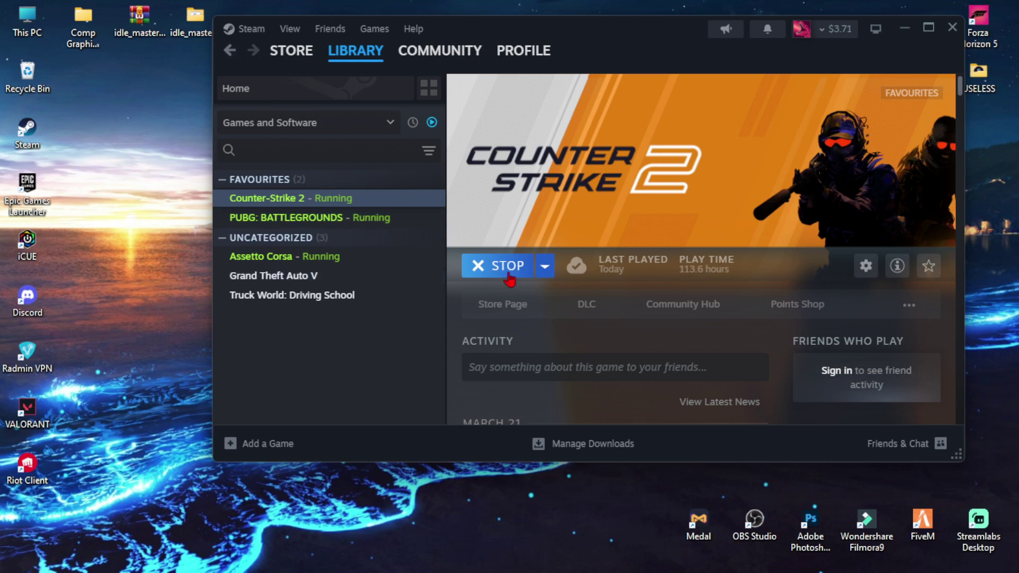
Check which friends status is selected in Steam and leave the status options without choosing another
left_click(331, 33)
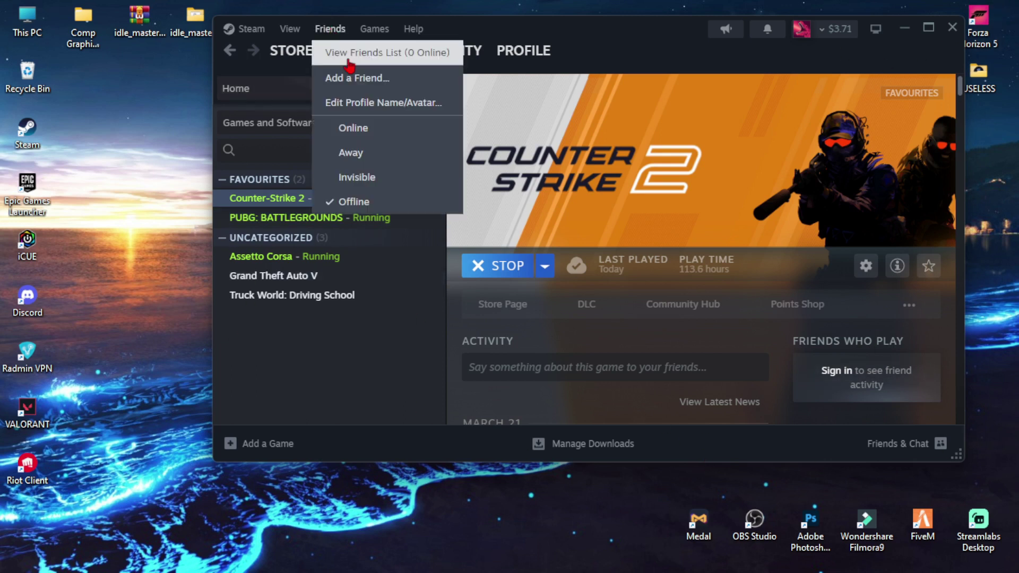
left_click(330, 29)
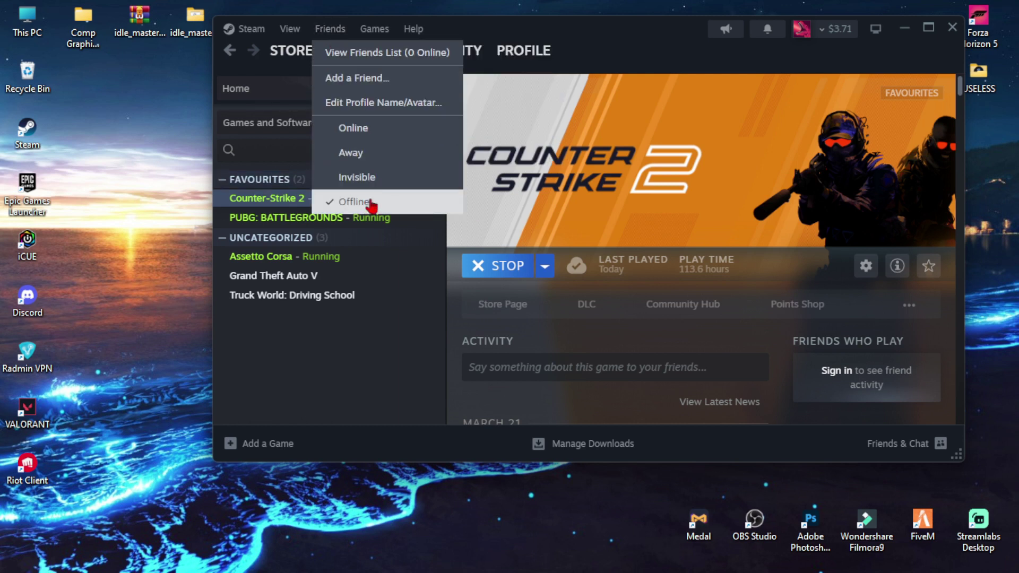
left_click(628, 54)
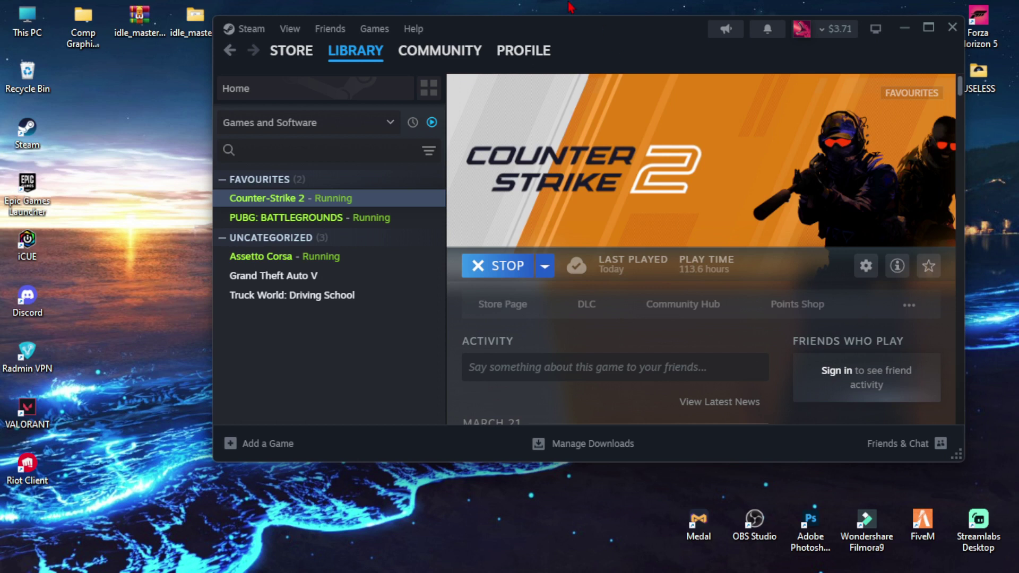
right_click(570, 6)
left_click(616, 64)
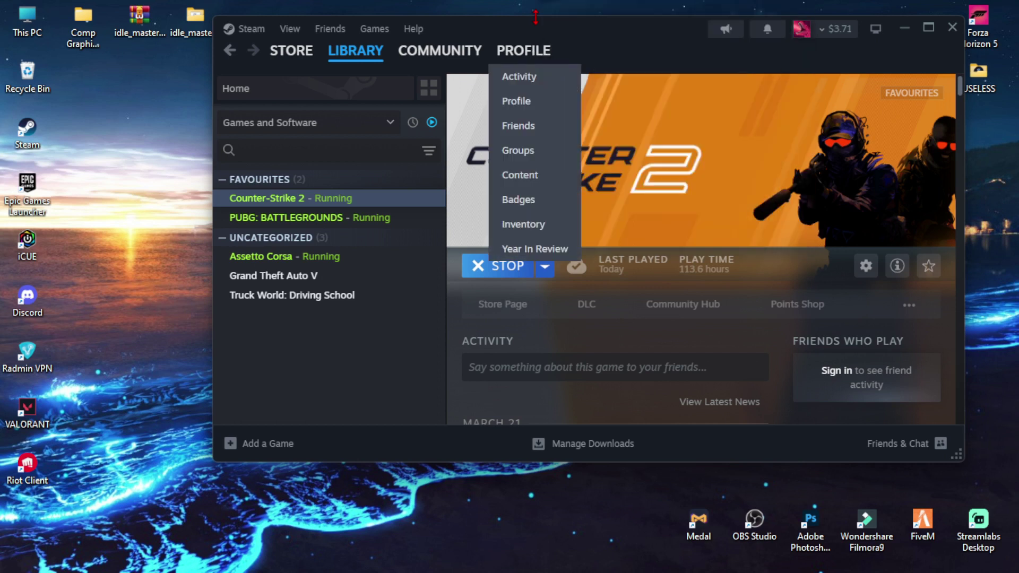
right_click(504, 5)
left_click(422, 98)
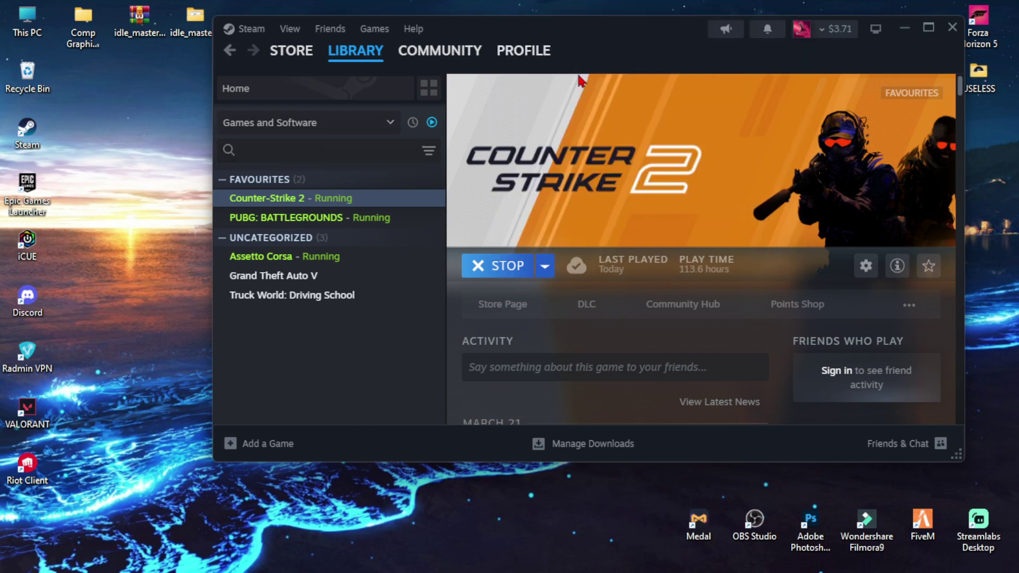
right_click(526, 5)
left_click(521, 6)
right_click(484, 3)
left_click(586, 142)
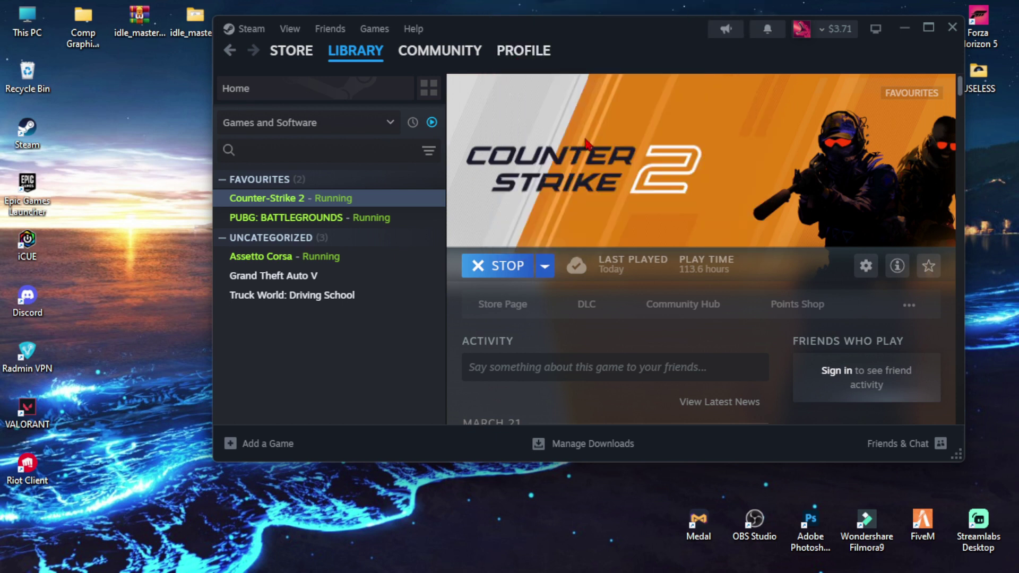
right_click(483, 3)
left_click(481, 6)
right_click(472, 3)
left_click(586, 205)
Close the Steam library window and refresh the desktop
left_click(952, 28)
right_click(347, 165)
left_click(372, 225)
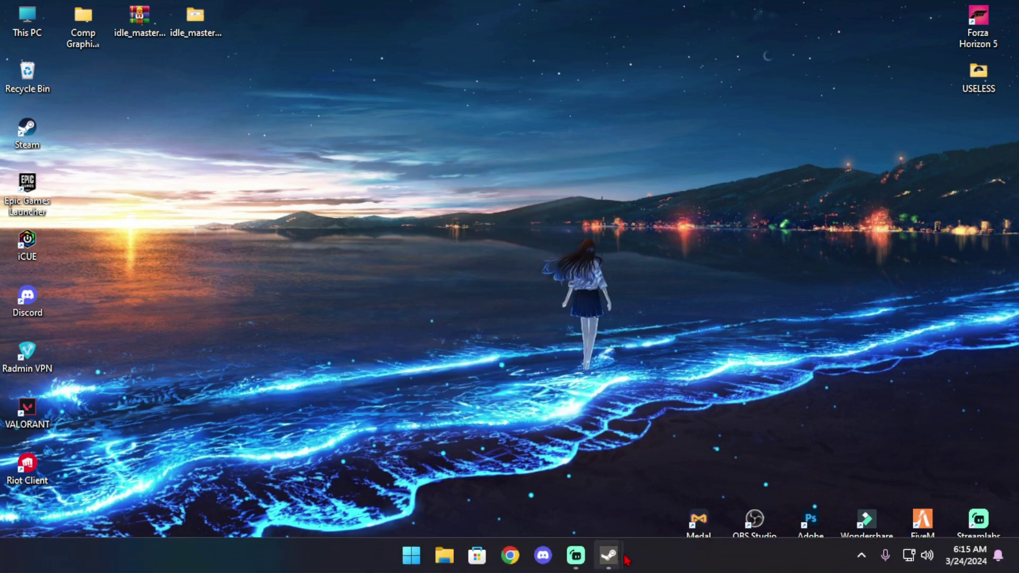
right_click(371, 188)
left_click(422, 257)
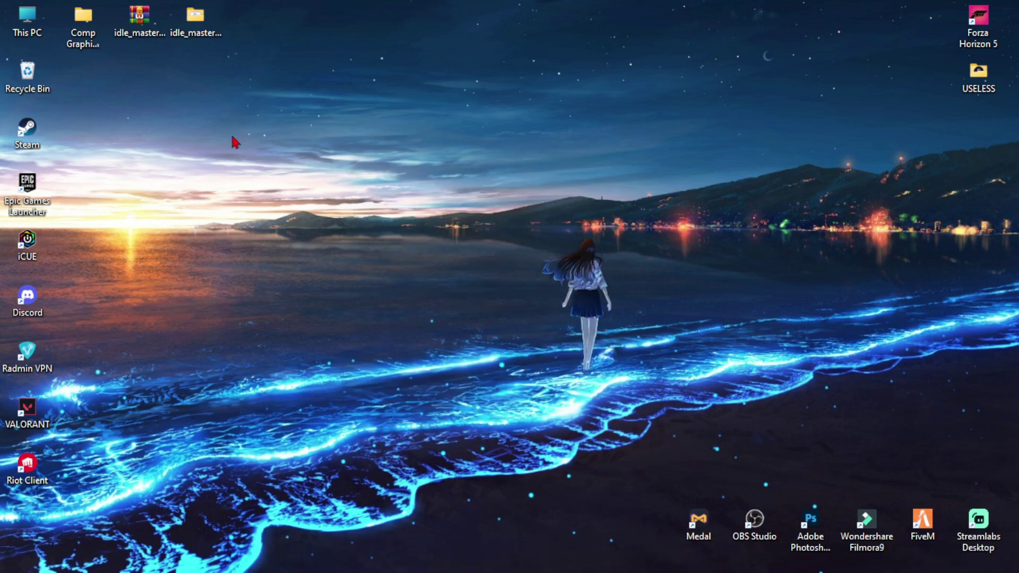
right_click(231, 135)
left_click(281, 201)
right_click(249, 162)
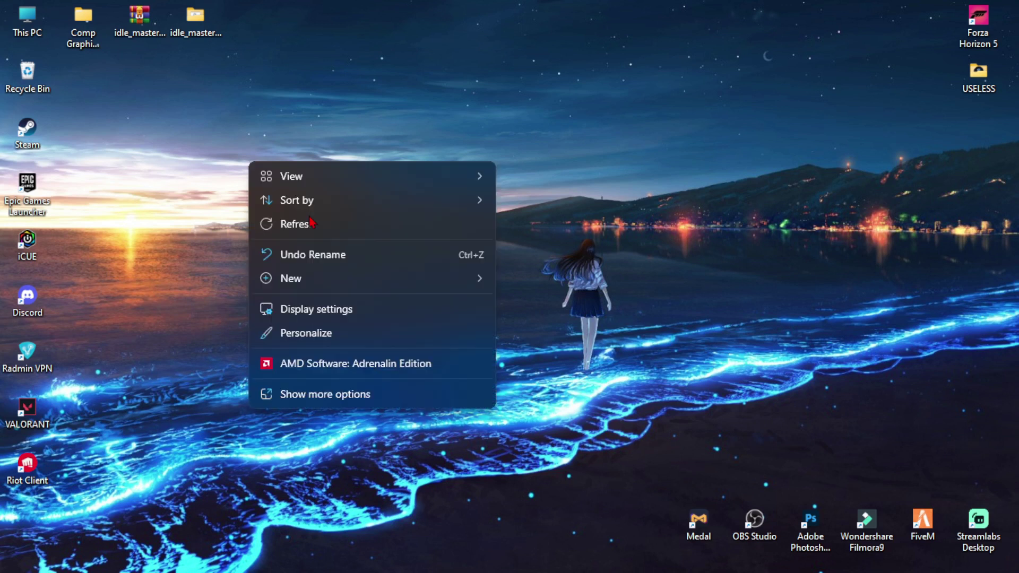
left_click(326, 229)
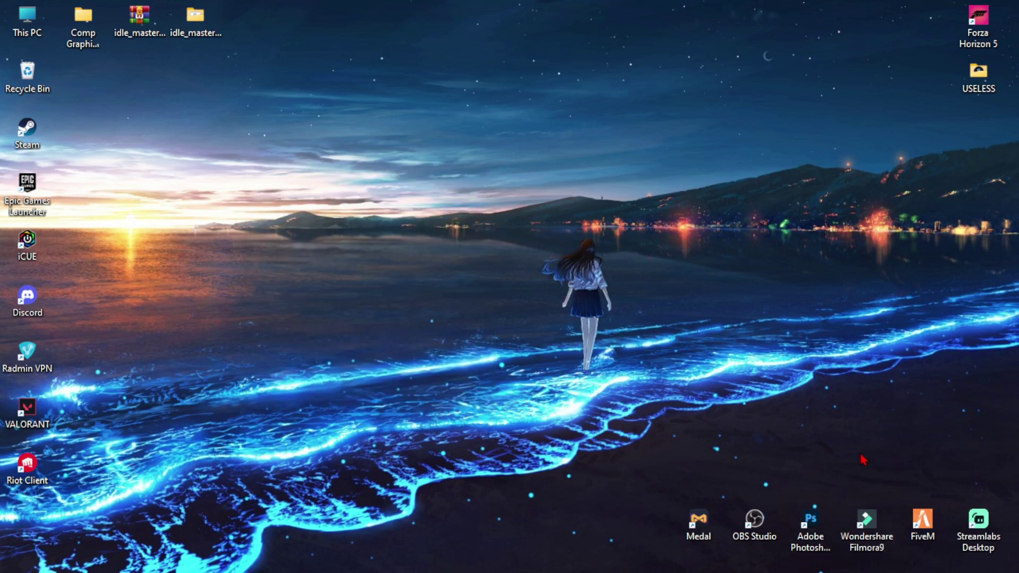